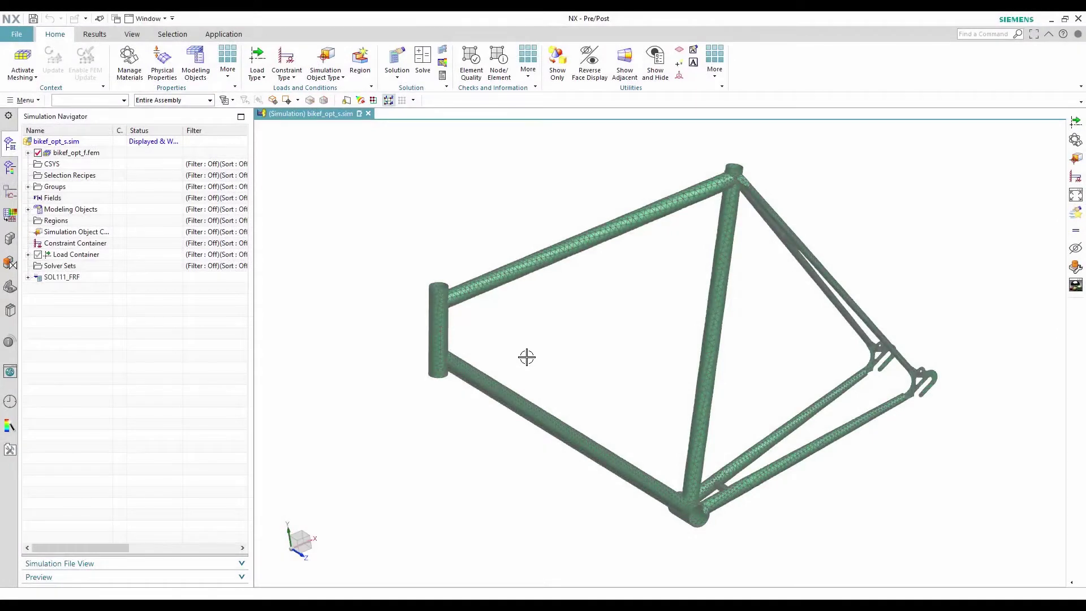
Make the Correlation tool set available in the ribbon
mouse_move(526, 357)
middle_mouse_down()
mouse_move(616, 346)
mouse_move(531, 337)
middle_mouse_up()
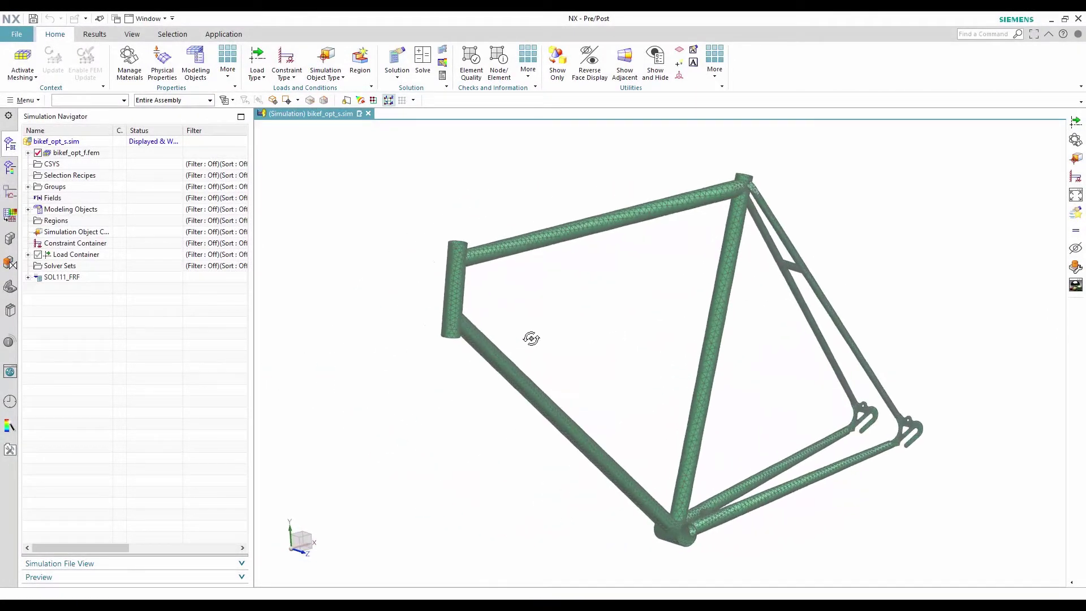
right_click(371, 37)
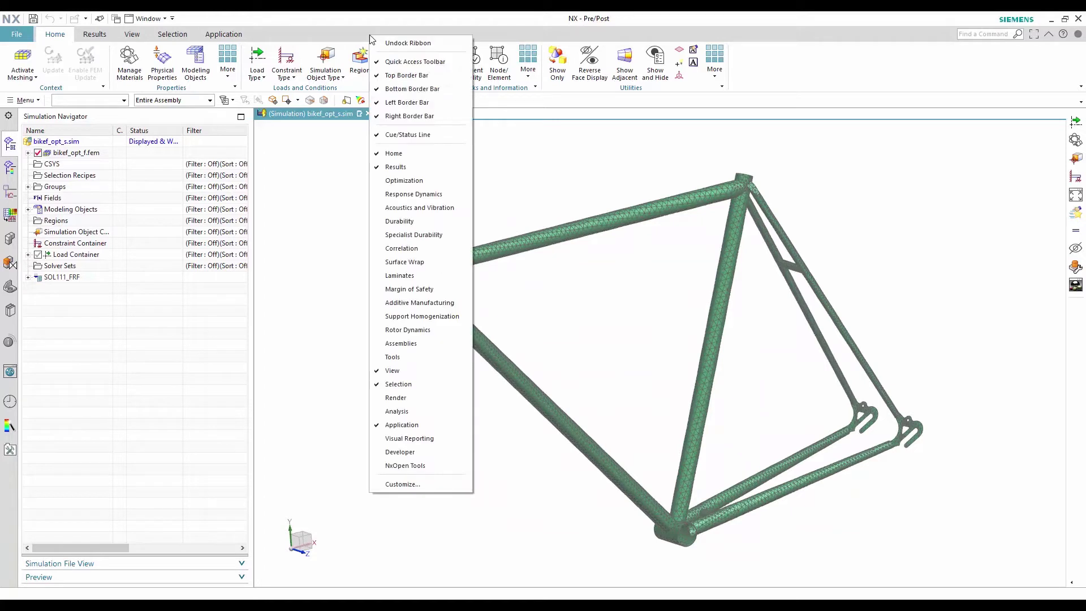
left_click(413, 249)
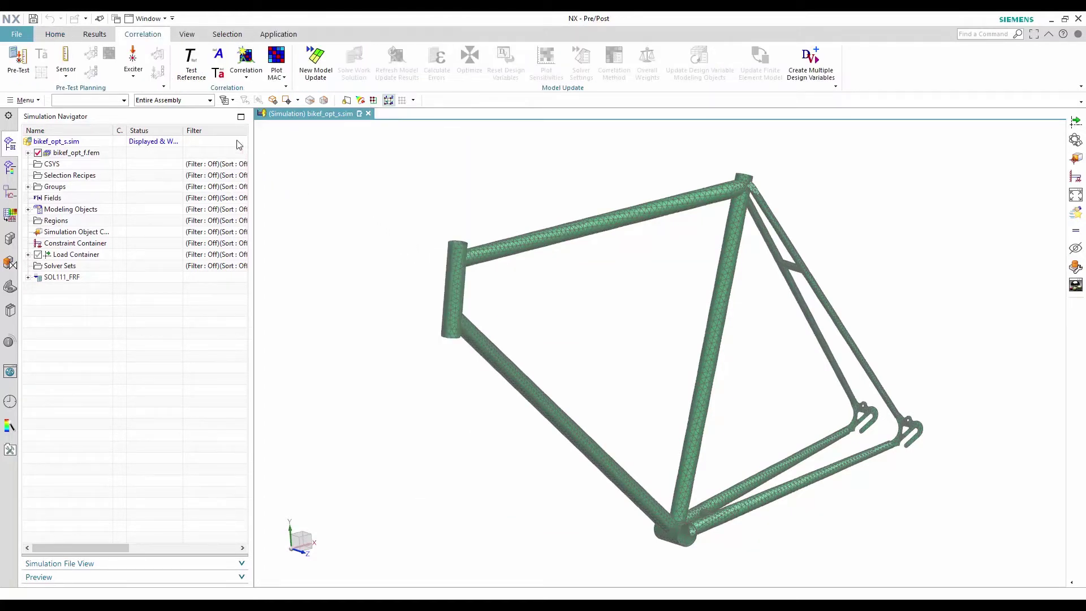
Start a test reference solution using the Modal Test Data solver and name it Reference Solution
left_click(191, 62)
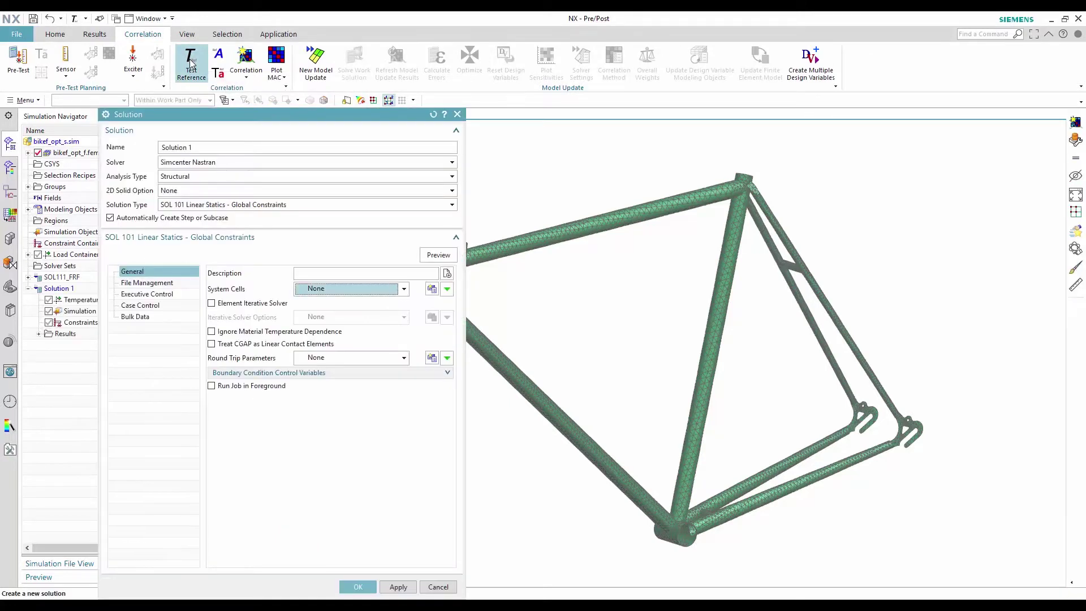
left_click(193, 162)
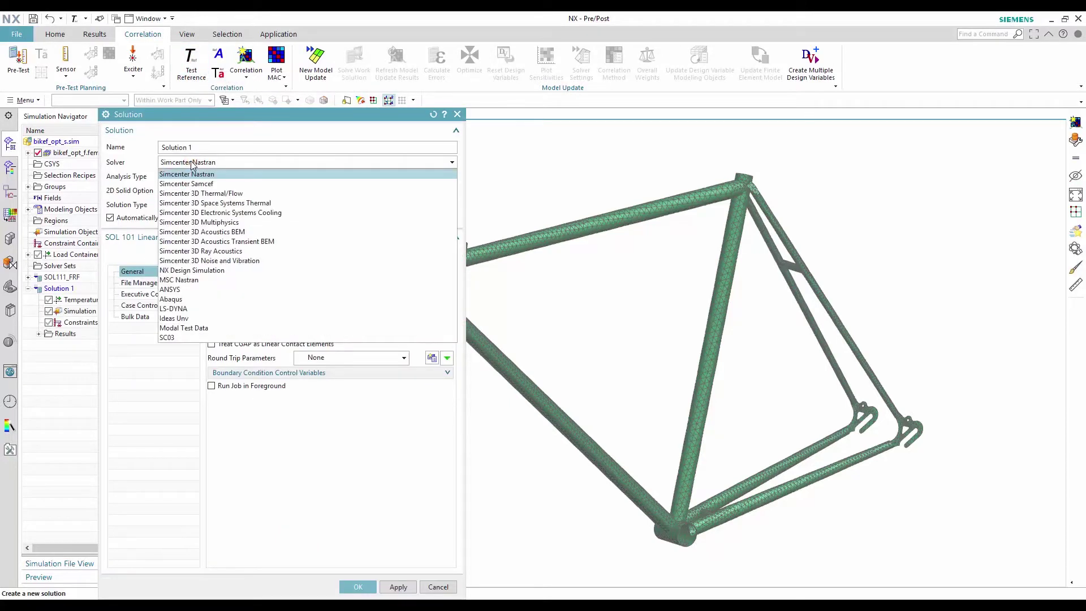
left_click(202, 329)
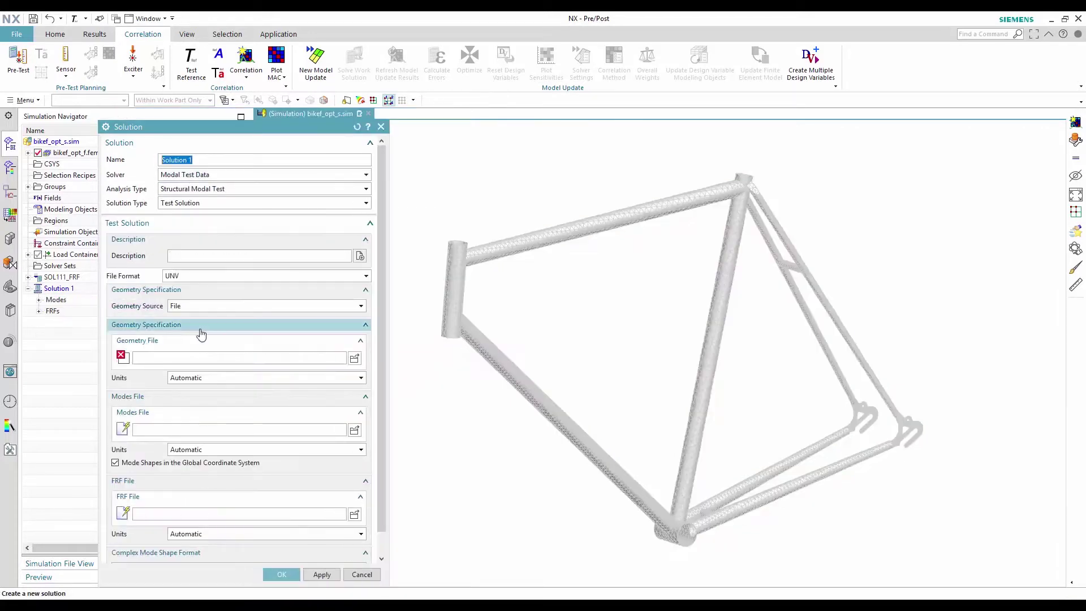
type("Refer")
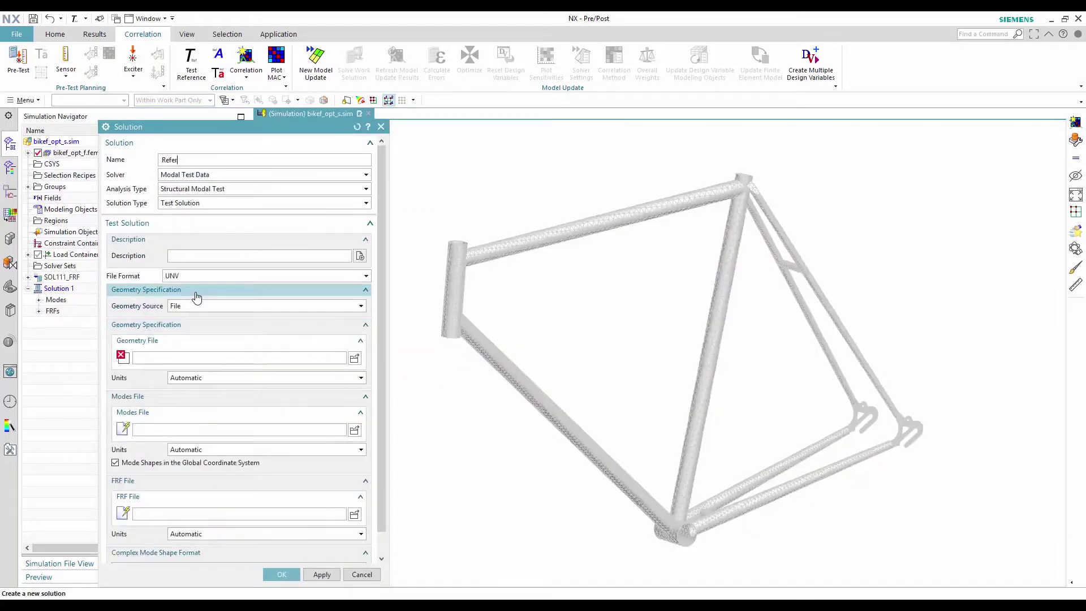
type("ence Solution")
Assign bike_geom.unv as the geometry file and Functions_XY.unv as the FRF file, and create the test solution
left_click(355, 358)
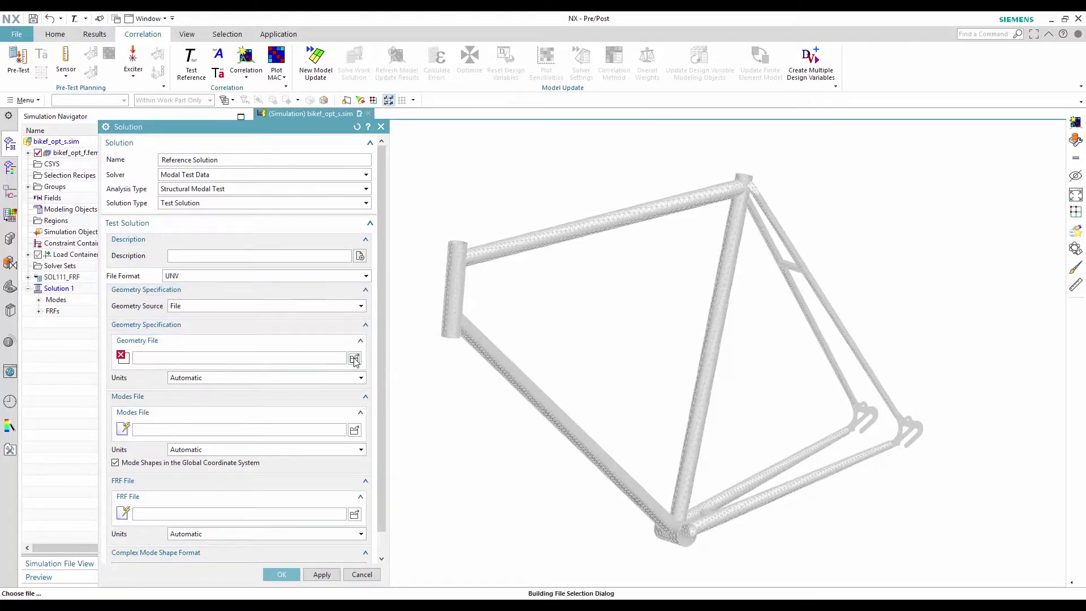
left_click(216, 286)
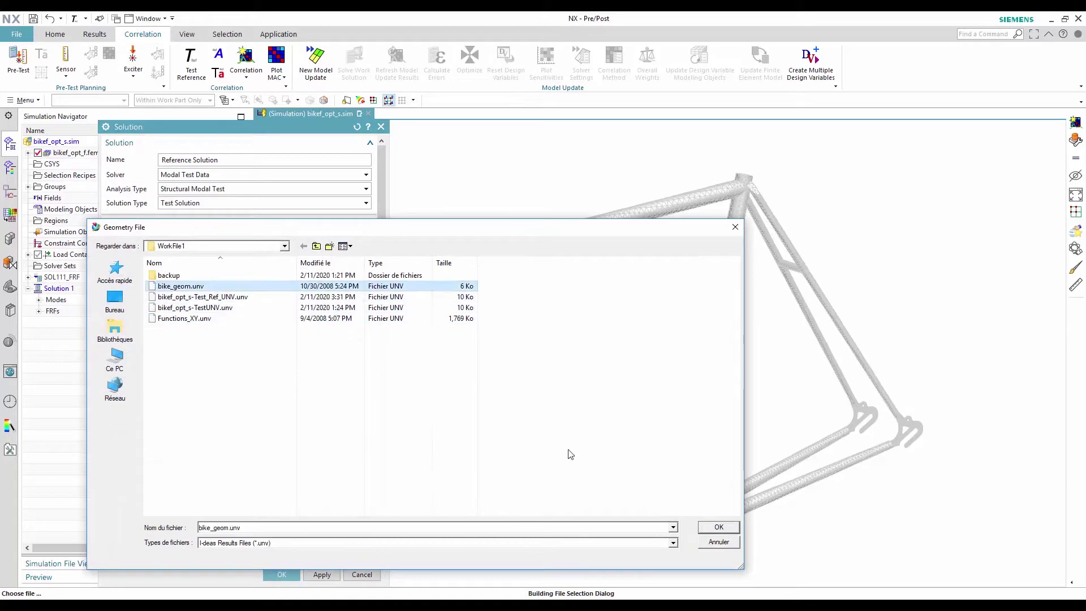
left_click(713, 527)
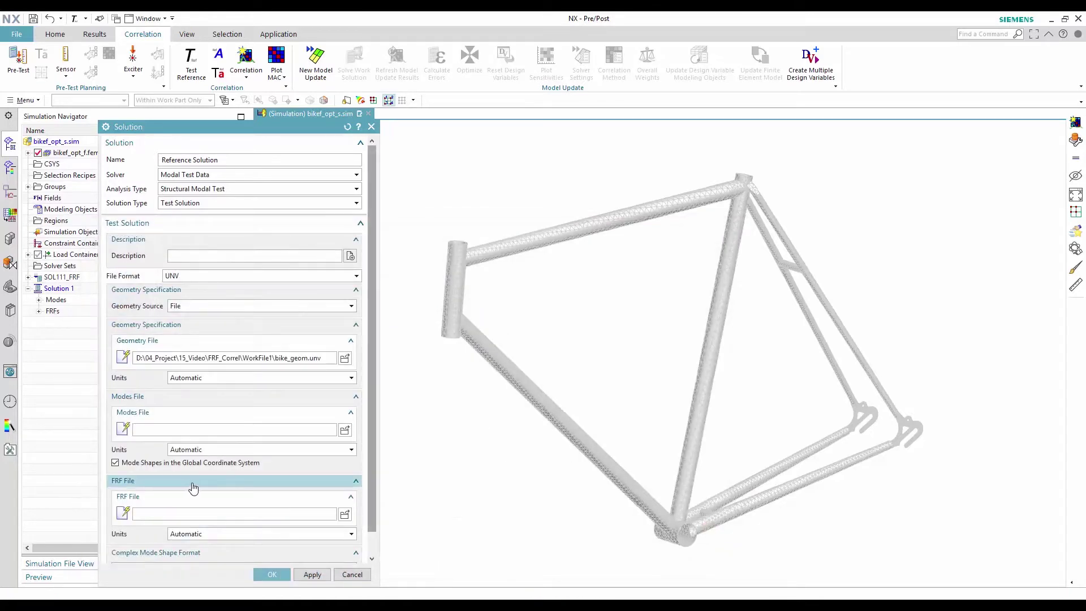
left_click(337, 510)
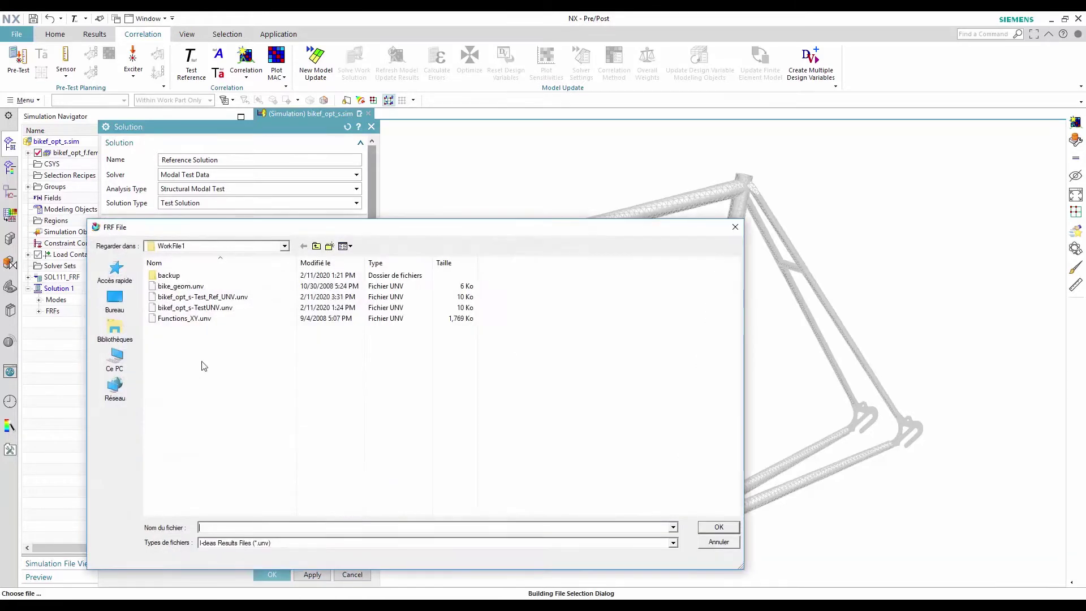
left_click(175, 318)
left_click(719, 527)
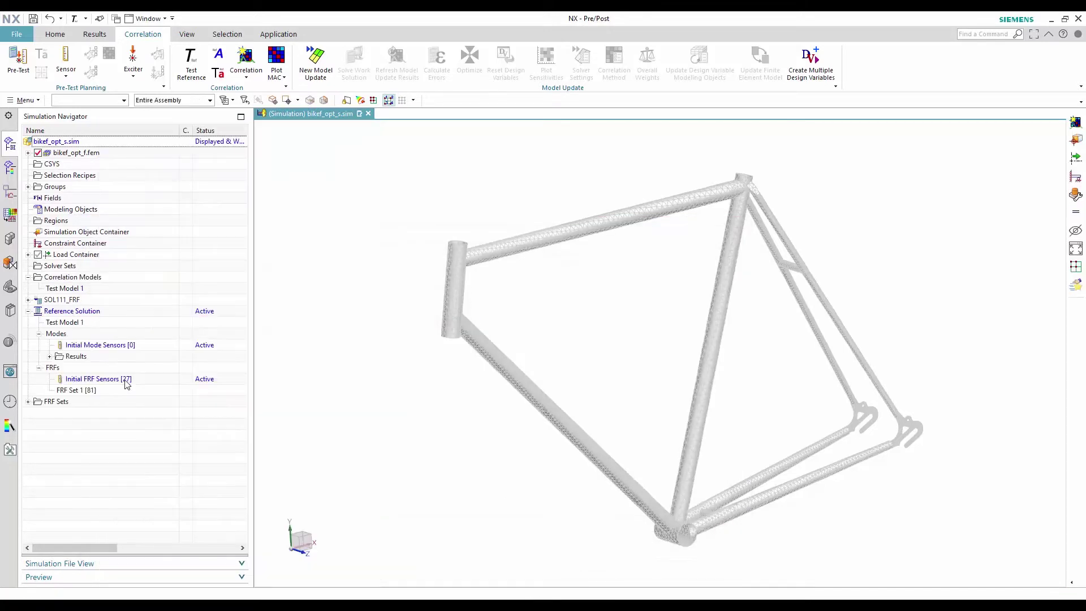
Show the initial FRF sensors of the Reference Solution on the bike frame
left_click(125, 379)
right_click(127, 384)
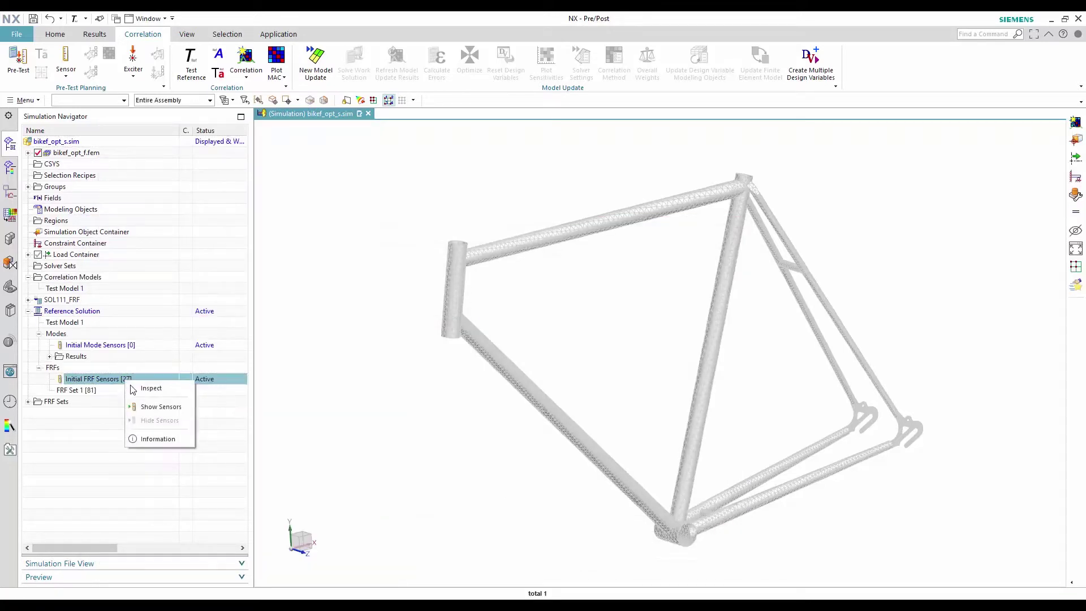
left_click(146, 405)
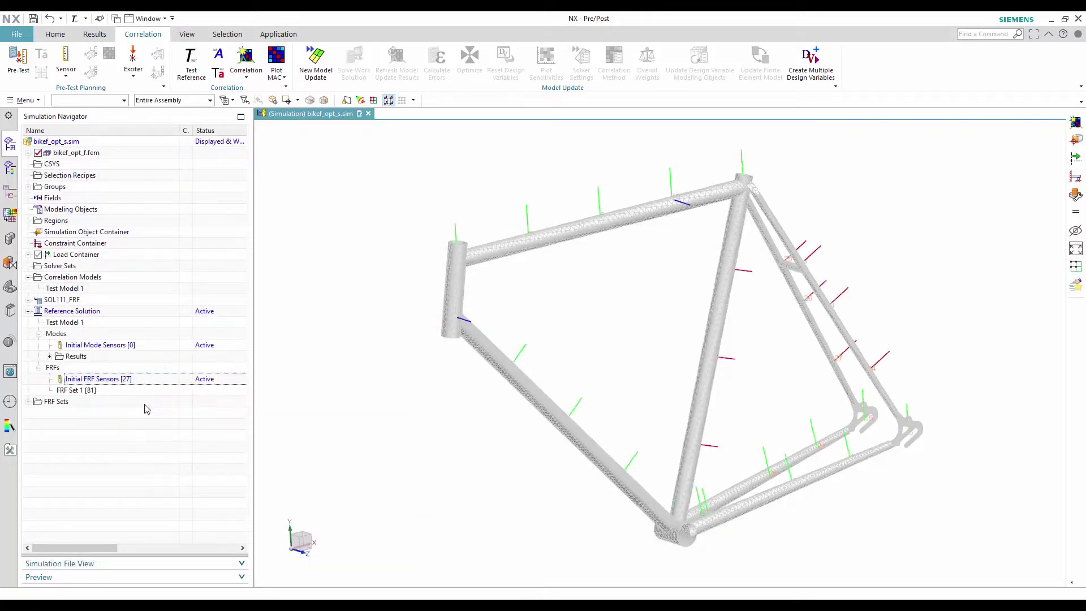
Display Test Model 1 of the Reference Solution and hide the bikef_opt_f.fem mesh
left_click(79, 323)
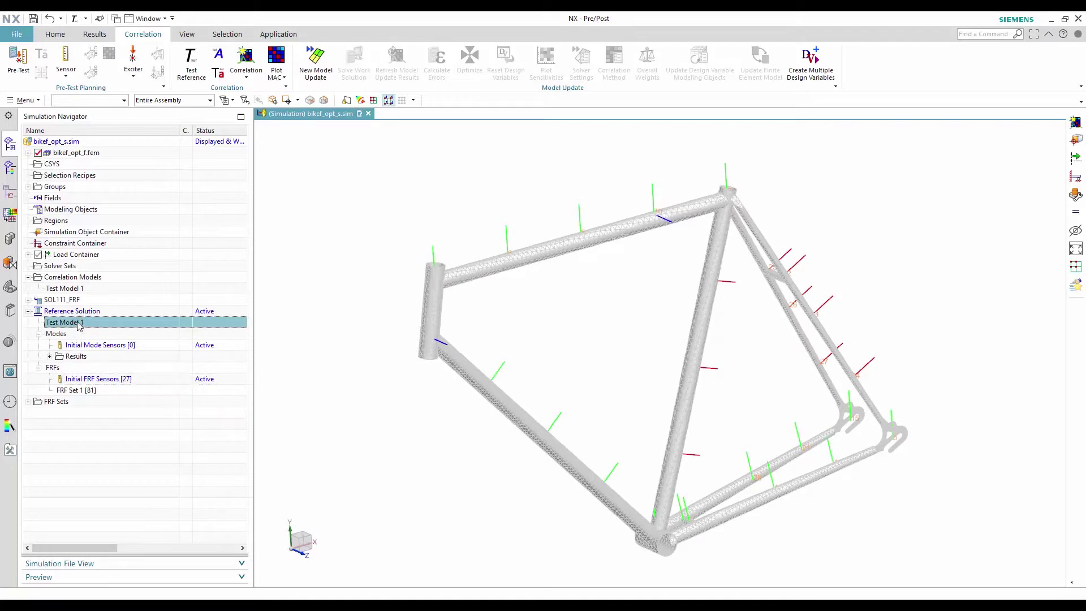
right_click(79, 324)
left_click(97, 328)
left_click(37, 154)
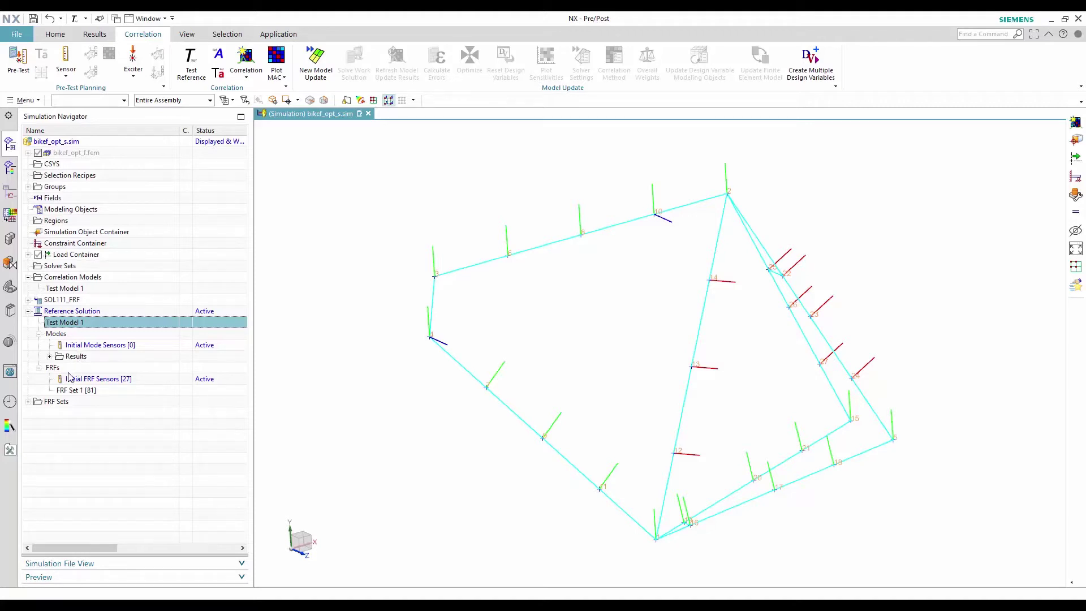
Review the list of frequency response functions in FRF Set 1, including input and output DOFs and measure types
left_click(28, 401)
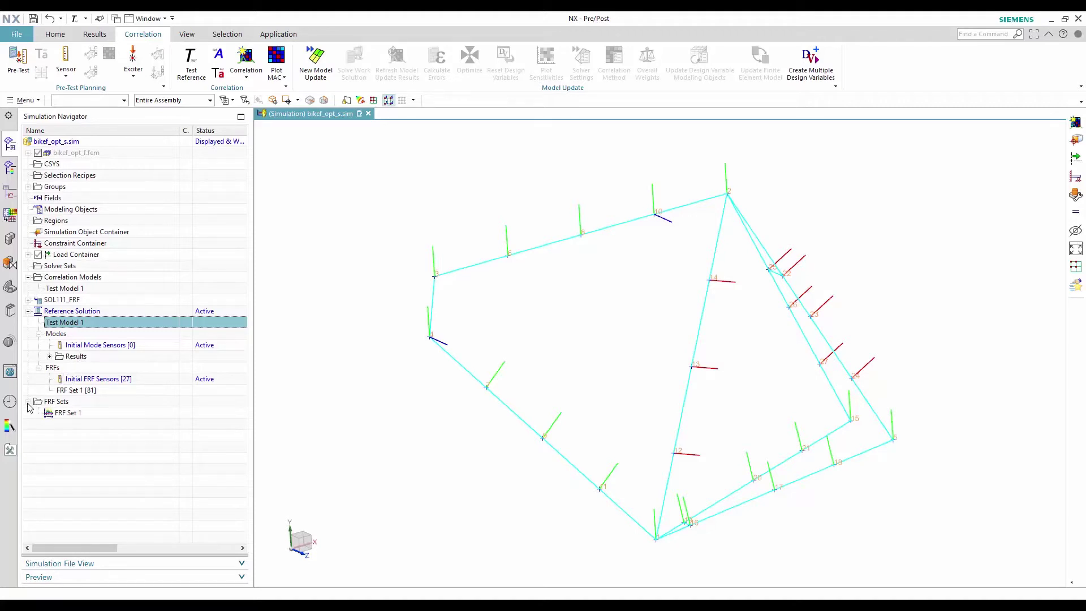
left_click(68, 415)
right_click(67, 417)
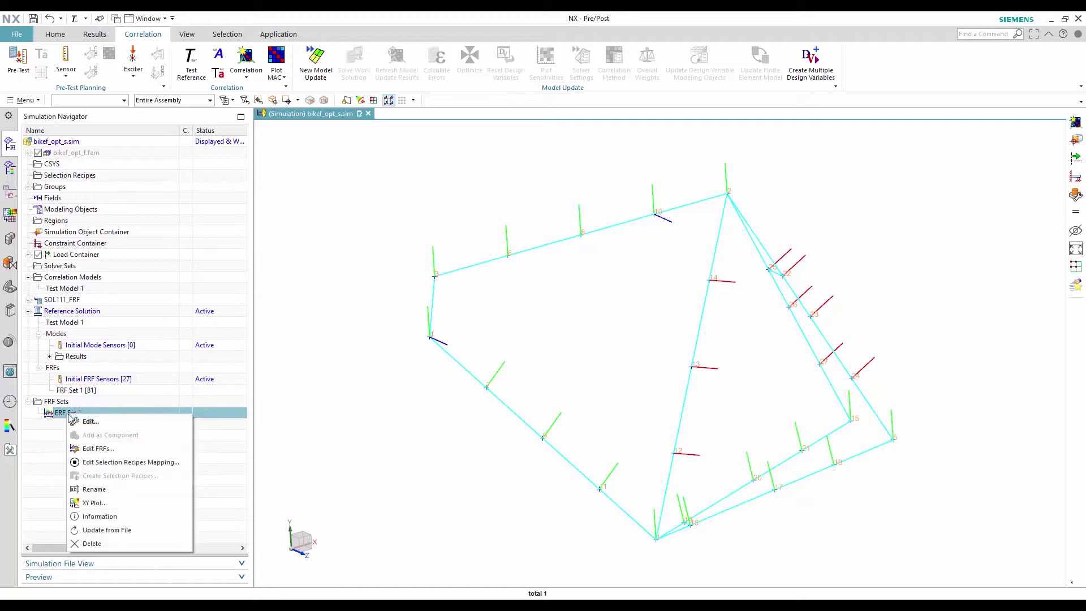
left_click(96, 449)
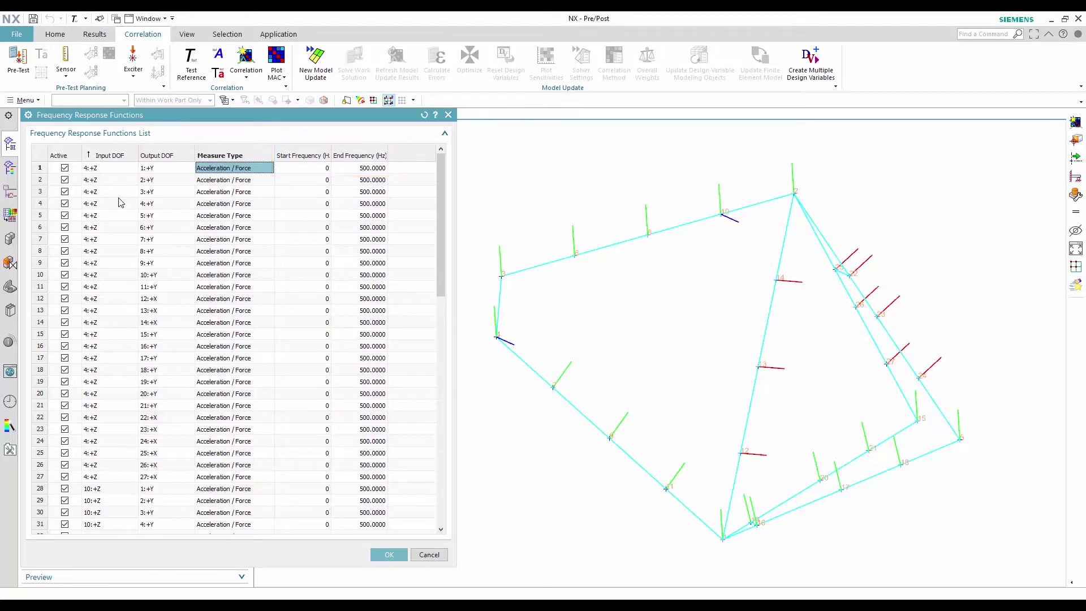
key("Return")
Activate SOL111_FRF and review its solution type and the unit force load in its subcase
left_click(55, 303)
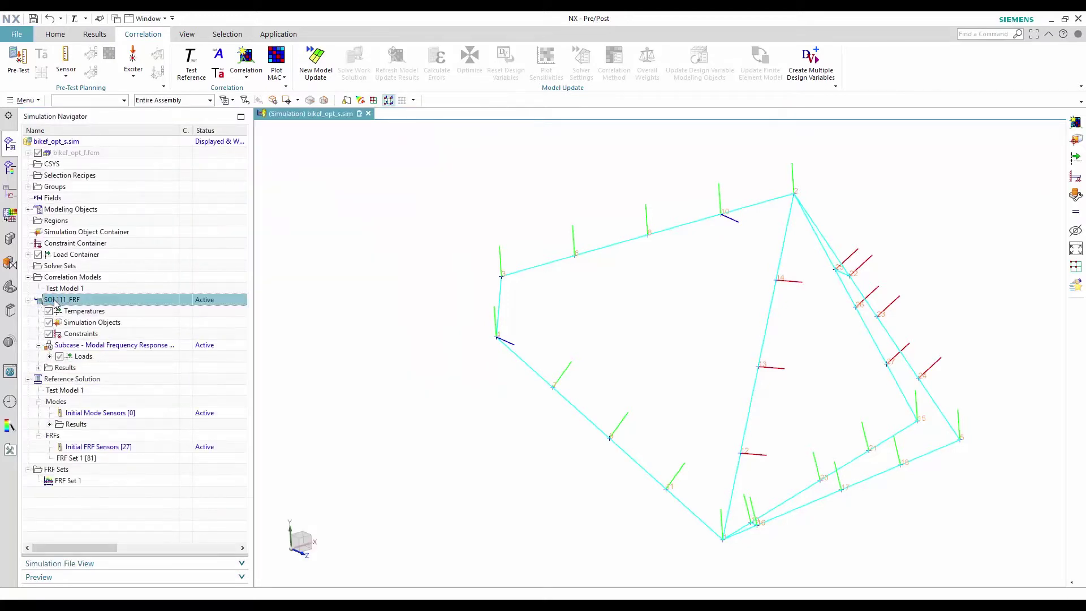
right_click(61, 304)
left_click(79, 295)
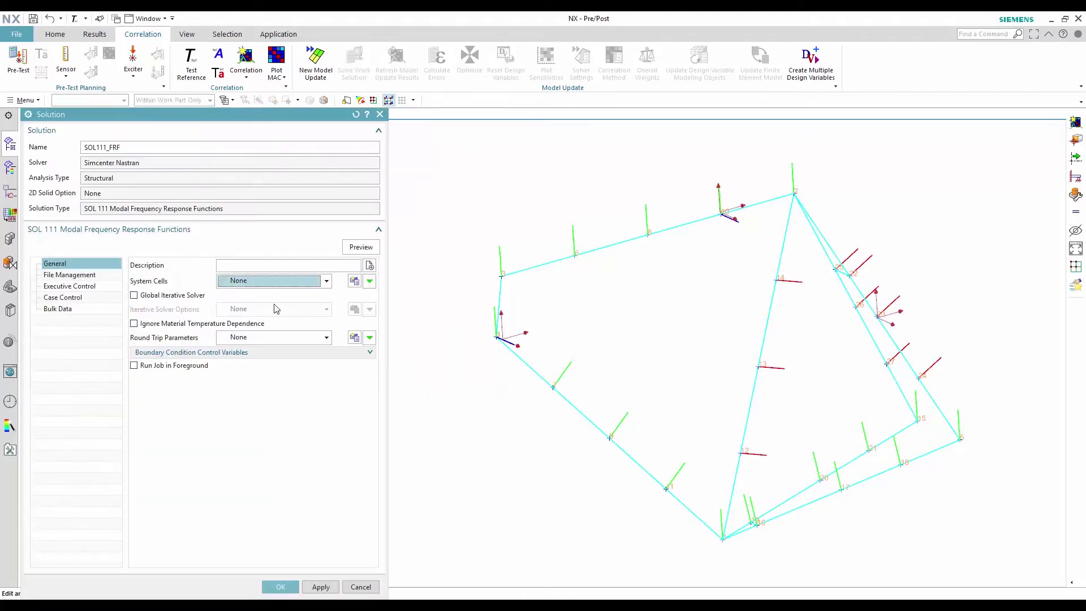
left_click_drag(83, 209, 225, 211)
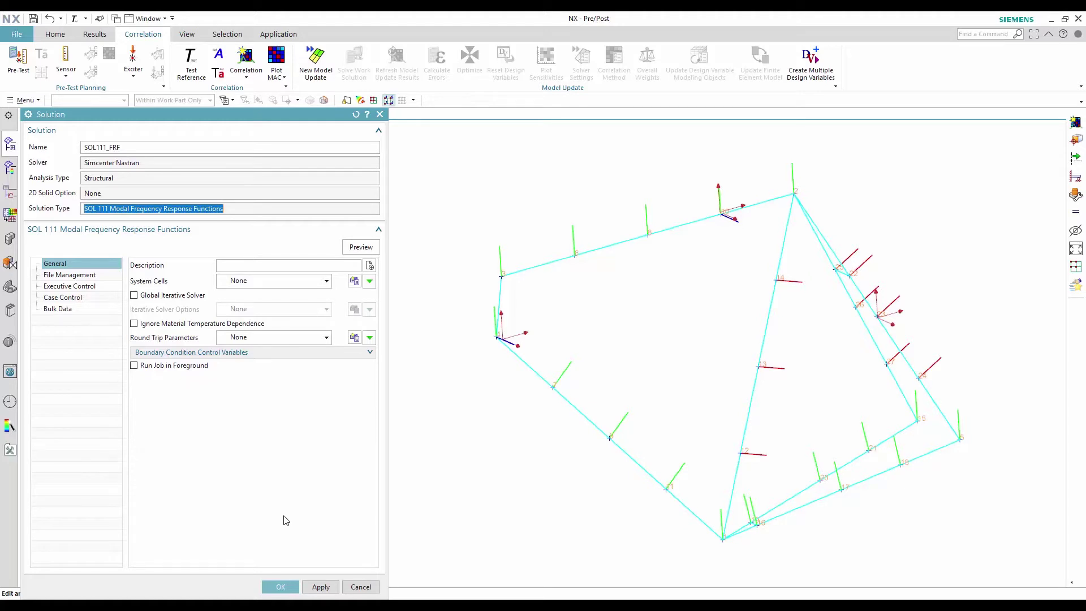
left_click(280, 587)
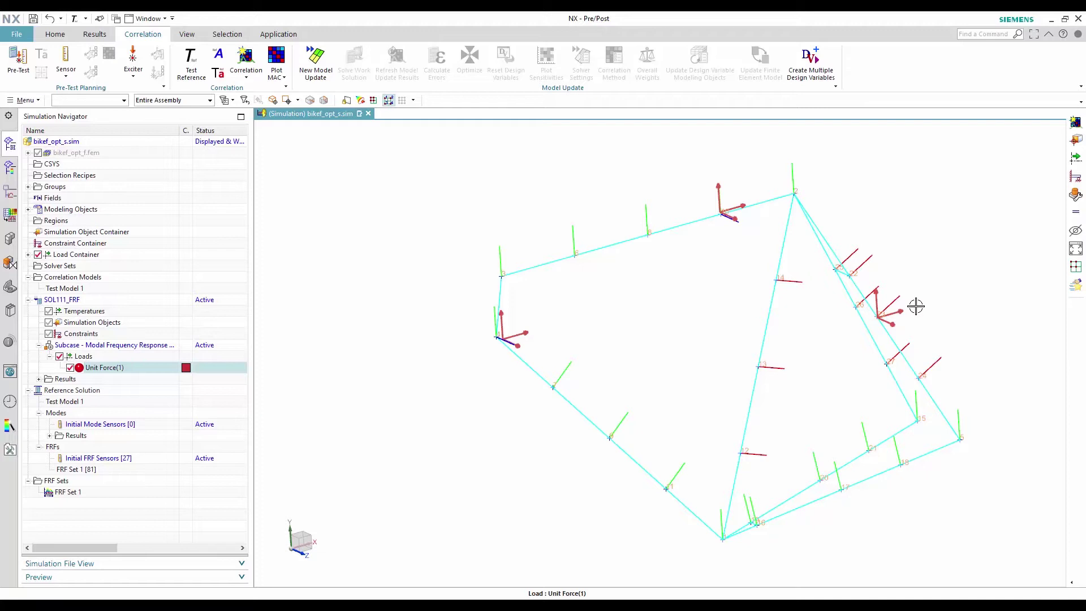
key("Escape")
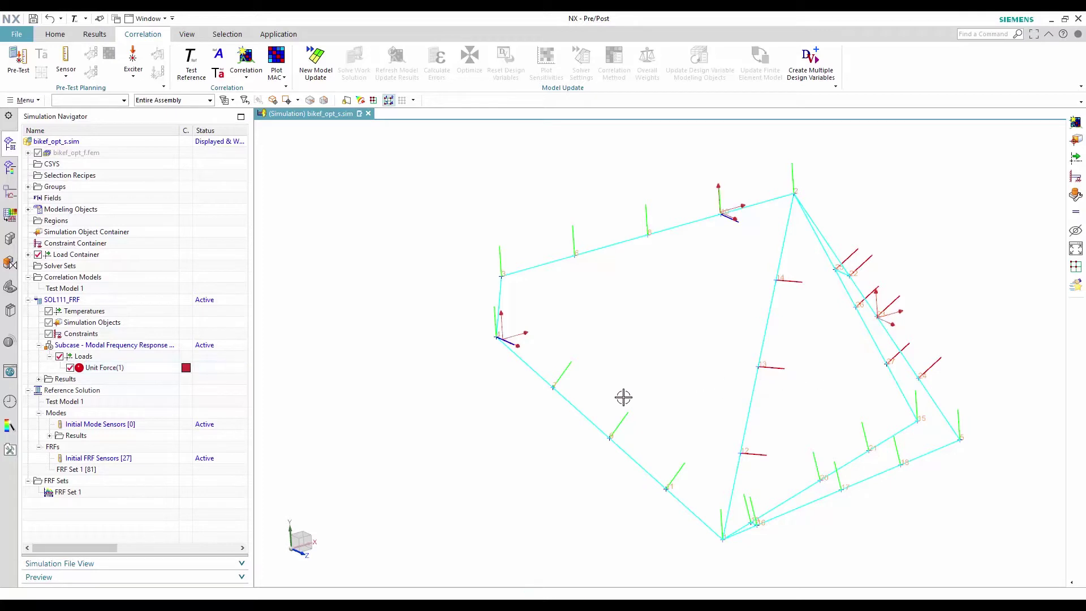
Activate Reference Solution and create a correlation with it as reference, SOL111_FRF as work solution, and a 30 mm node matching tolerance
double_click(71, 390)
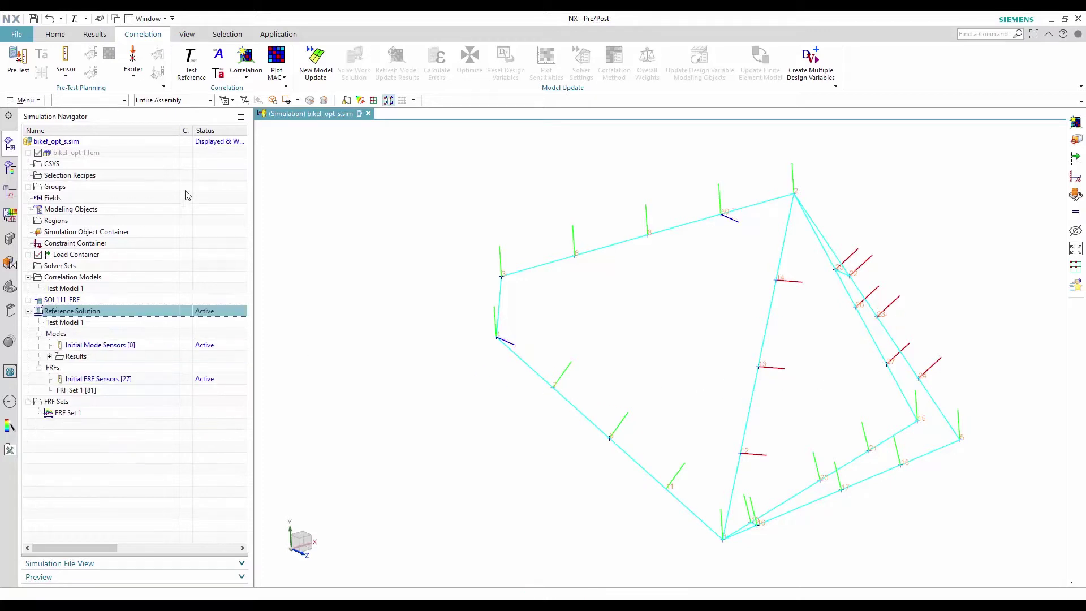
left_click(246, 58)
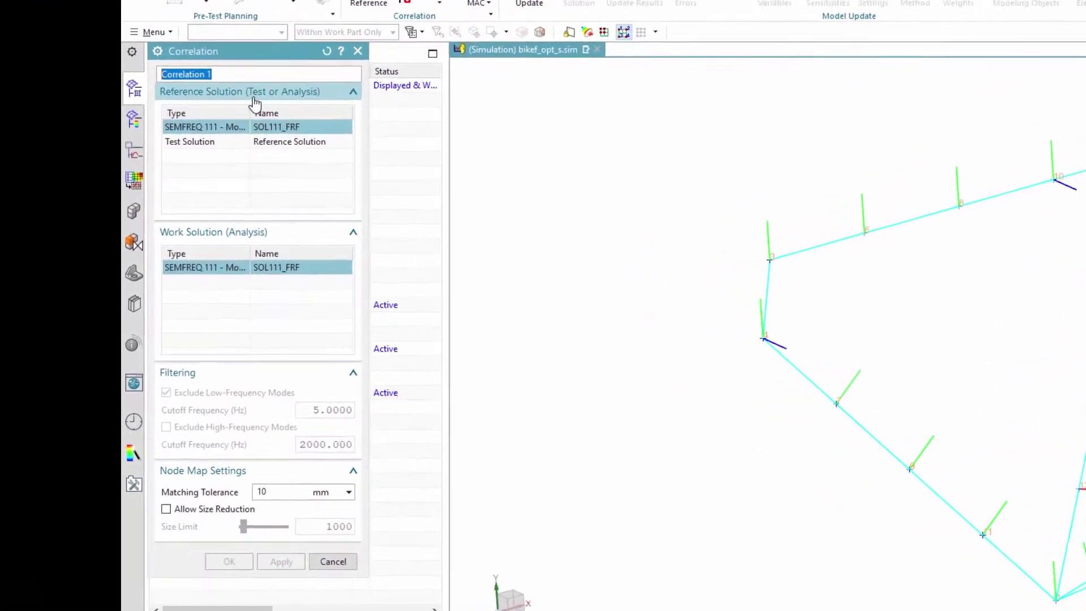
left_click(228, 144)
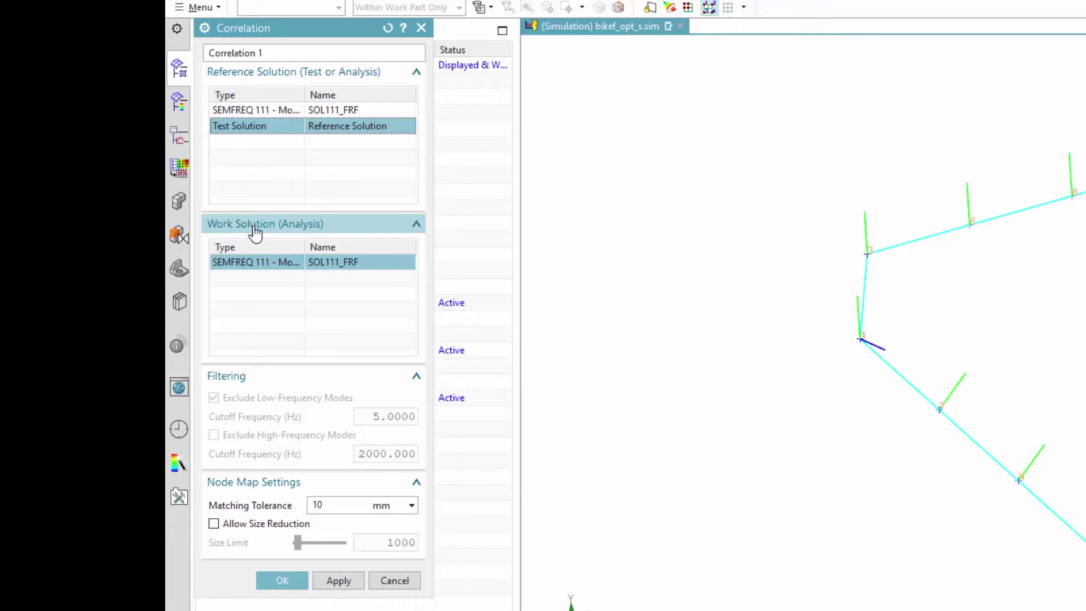
double_click(326, 506)
type("30")
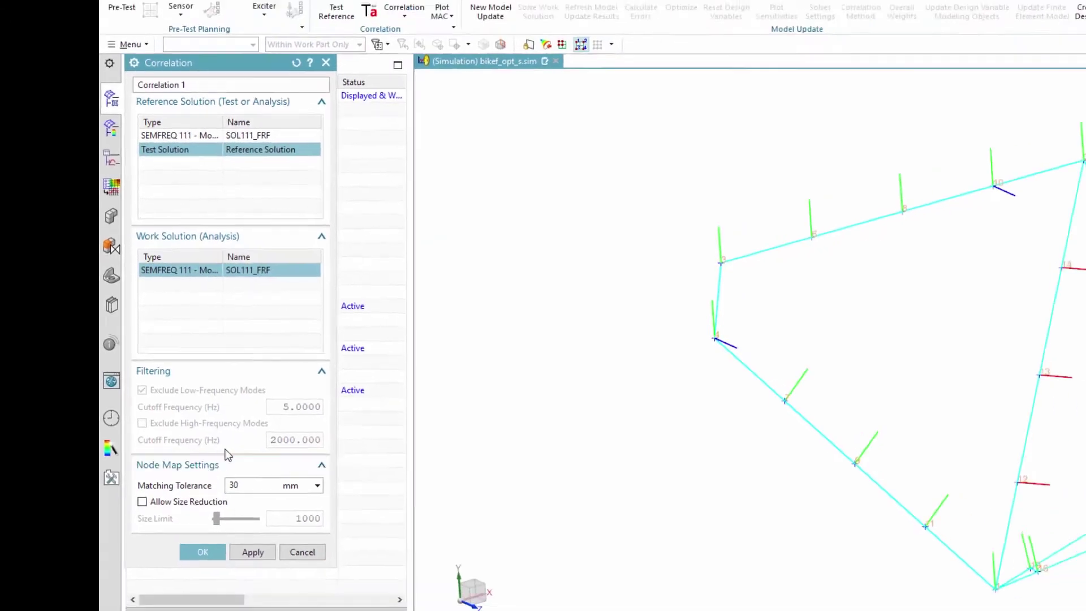
left_click(282, 580)
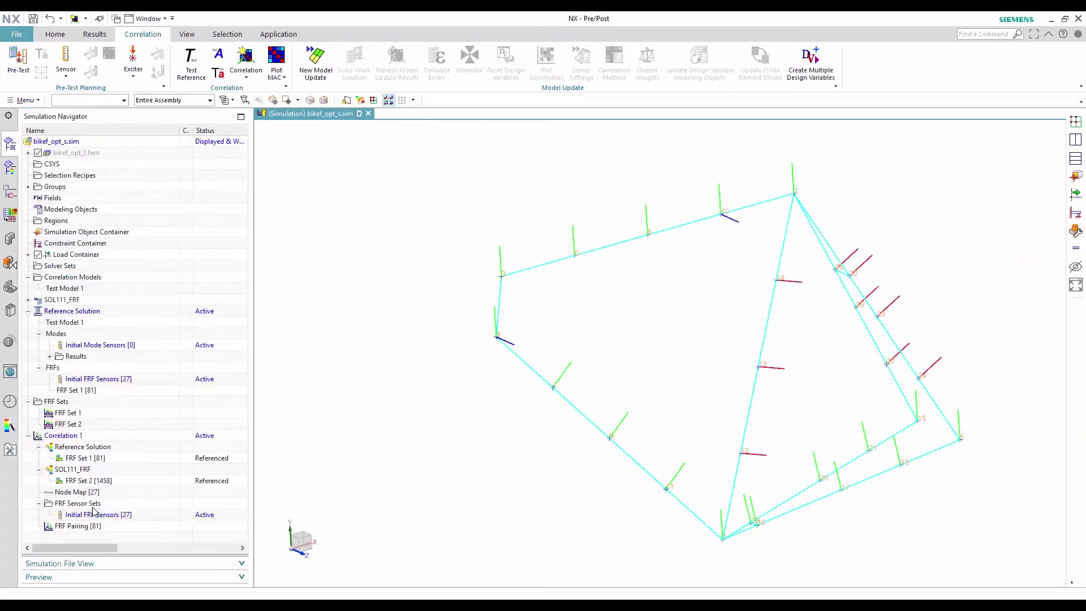
Inspect the correlation's node map by highlighting reference and work node pairs, ending with reference node 8
left_click(80, 492)
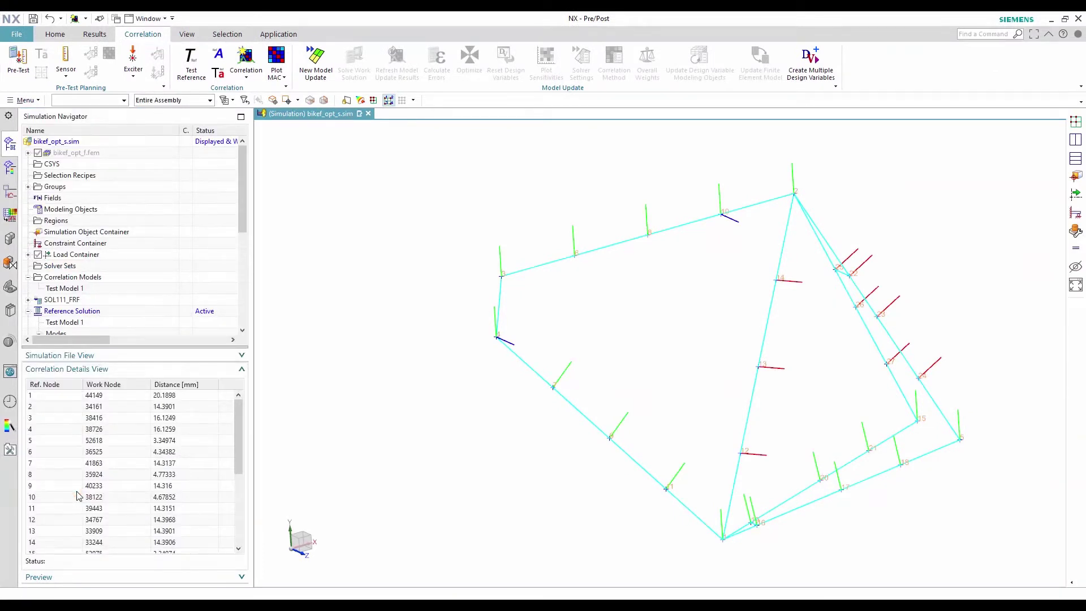
left_click(72, 394)
left_click(71, 407)
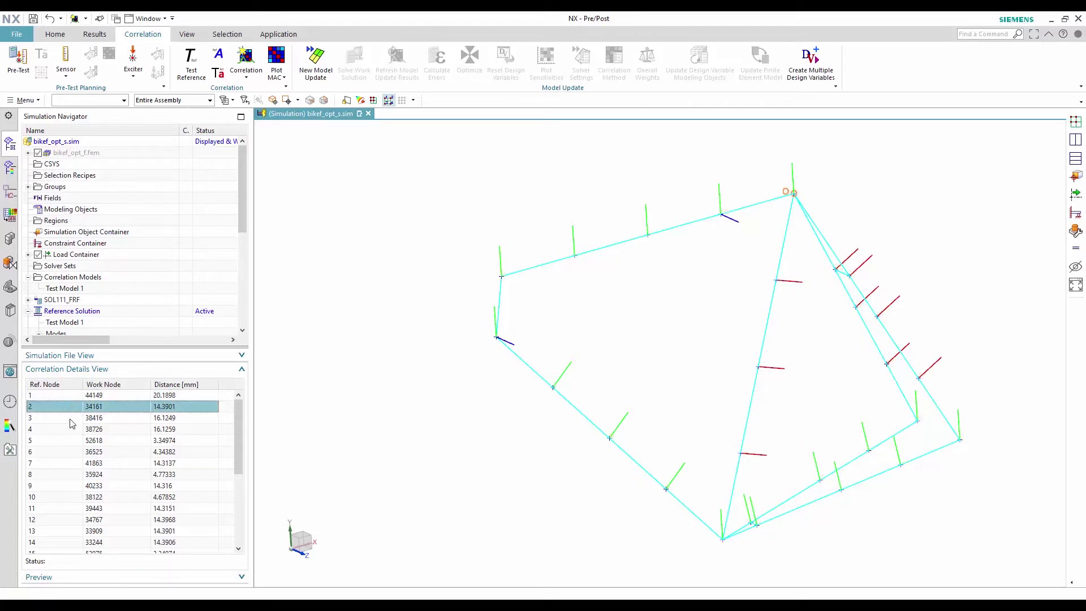
left_click(69, 418)
left_click(68, 441)
left_click(70, 474)
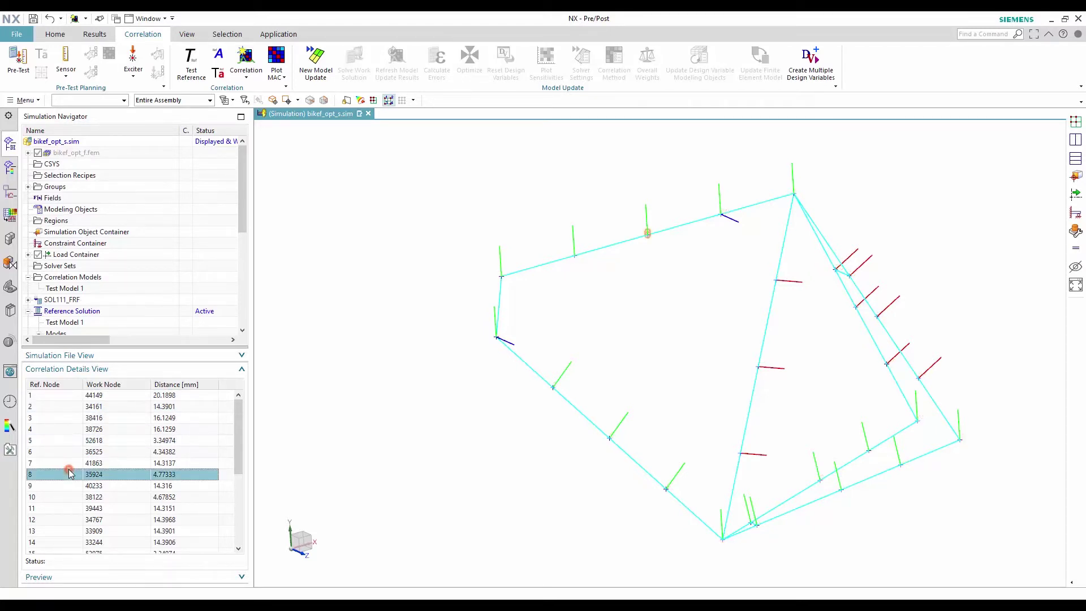
Temporarily display the bikef_opt_f.fem mesh to compare the selected node pair with the bike frame, and hide it again
left_click(38, 154)
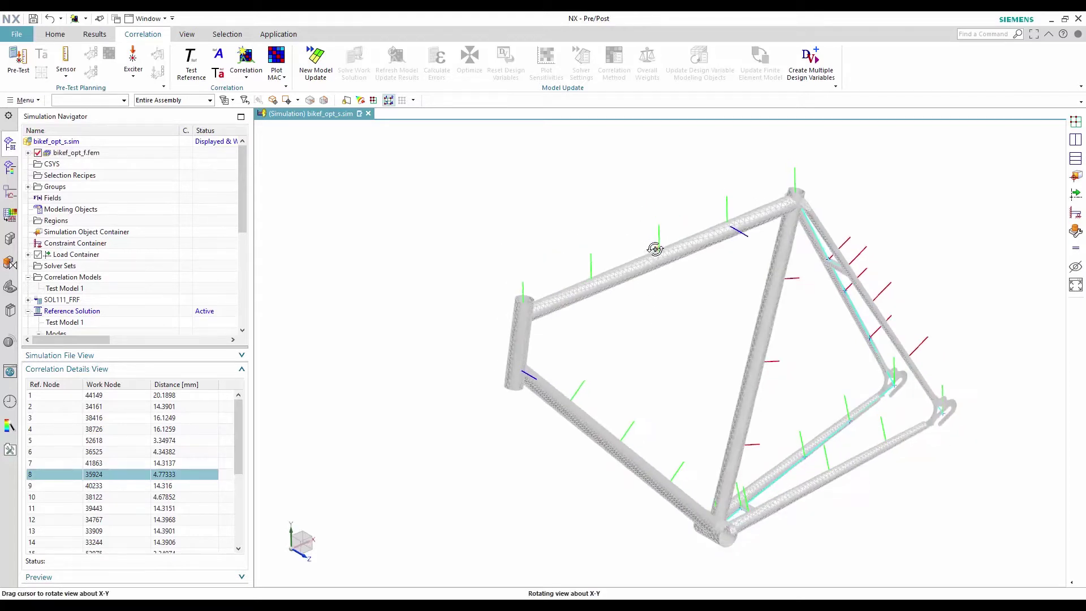
middle_click_drag(655, 249, 611, 250)
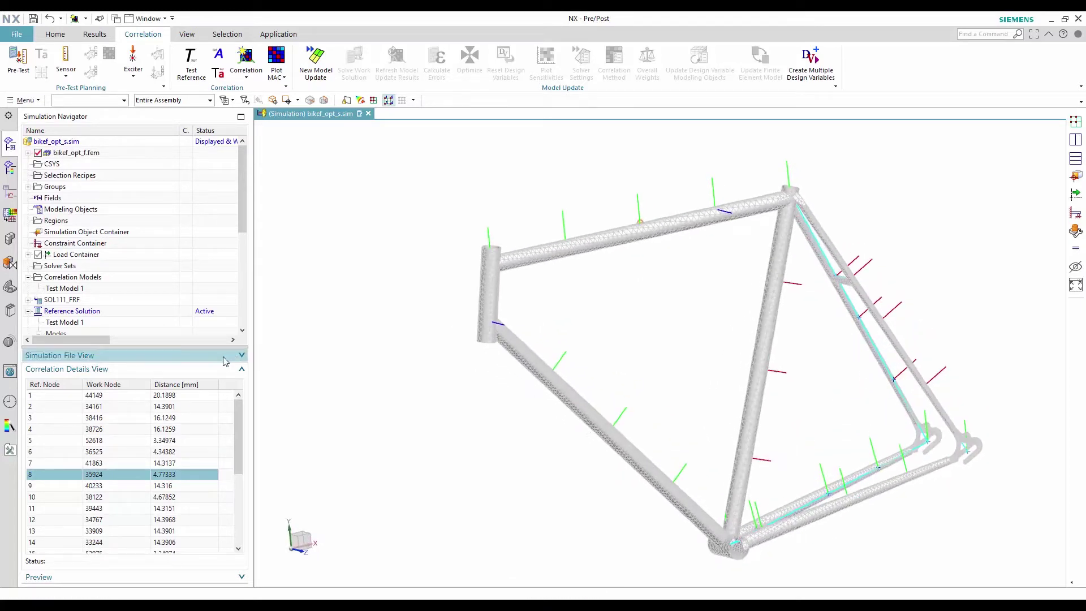
left_click(38, 153)
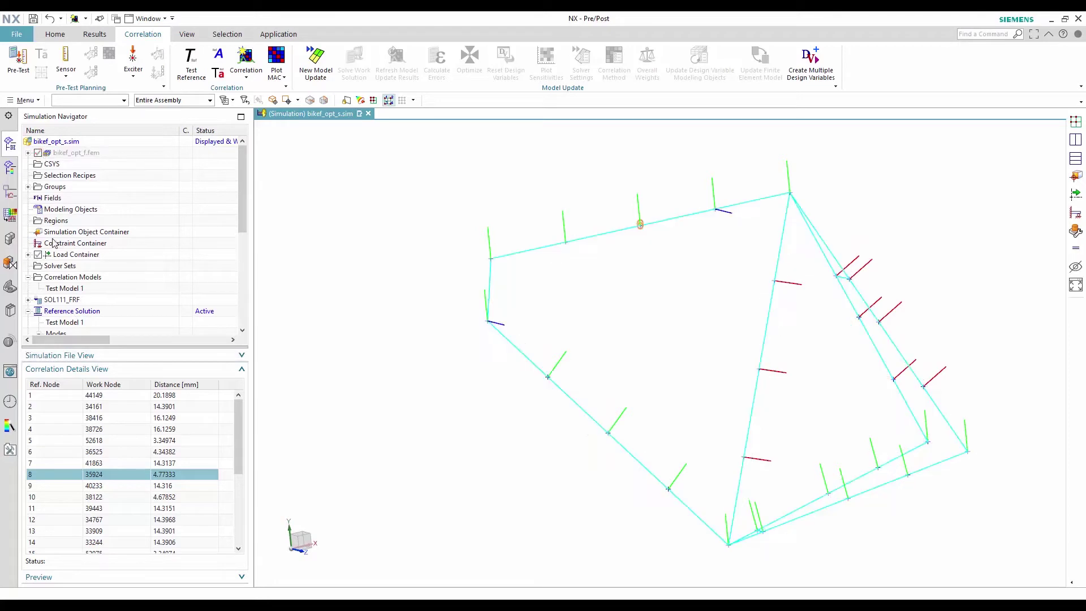
Review the input DOFs, output DOFs and measure types of the functions in FRF Set 2
scroll(96, 271, "down", 5)
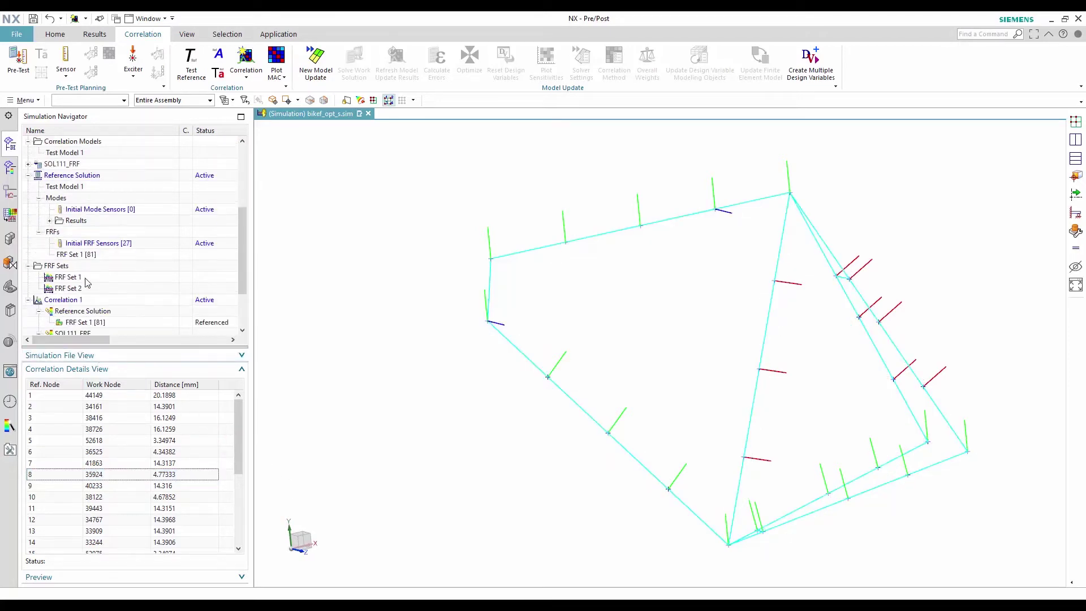
left_click(68, 243)
right_click(68, 243)
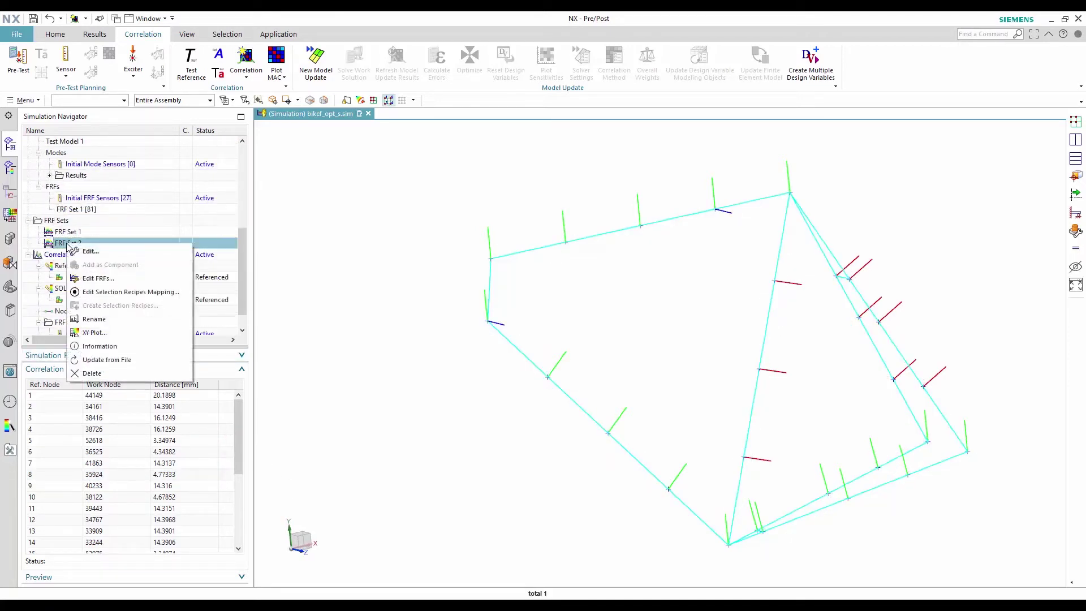
left_click(96, 279)
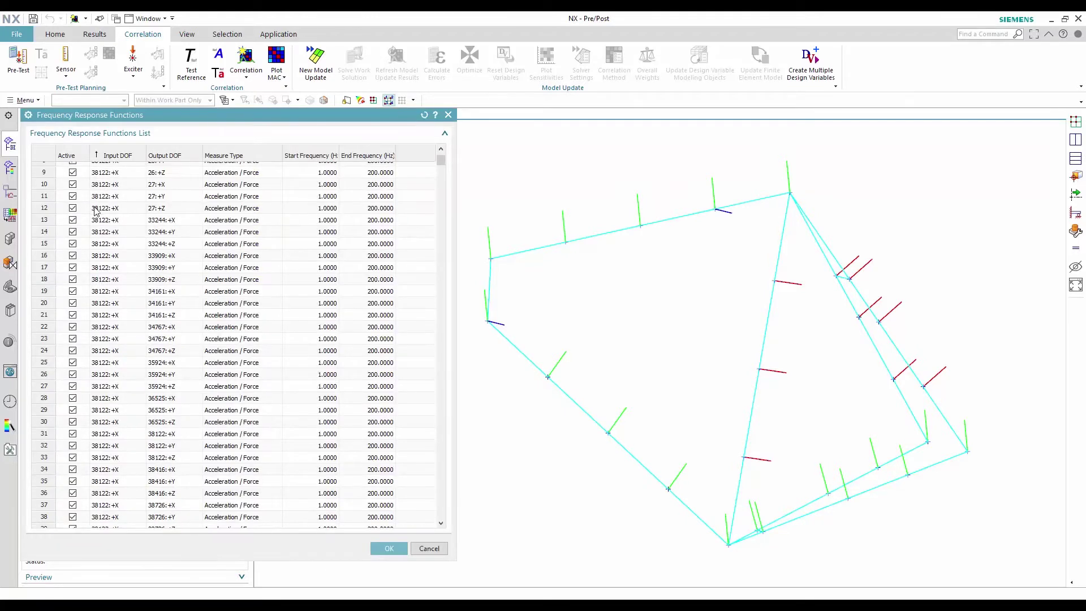
scroll(97, 208, "down", 4)
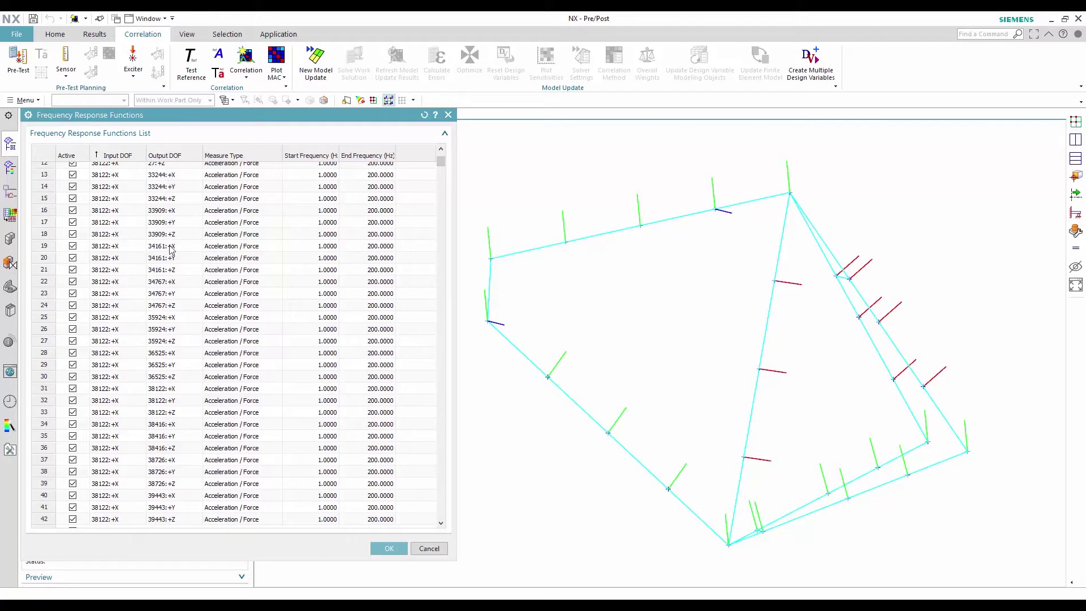
left_click_drag(173, 281, 189, 306)
left_click(230, 311)
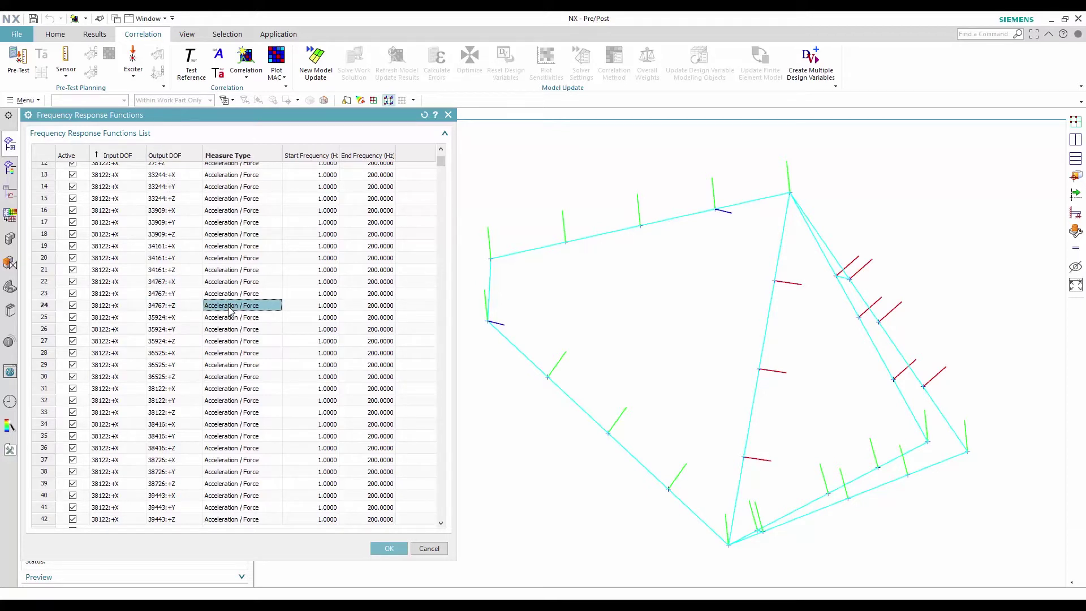
left_click(390, 549)
Inspect the FRF Pairing of Correlation 1, including the pair for reference output node 8
scroll(109, 336, "down", 1)
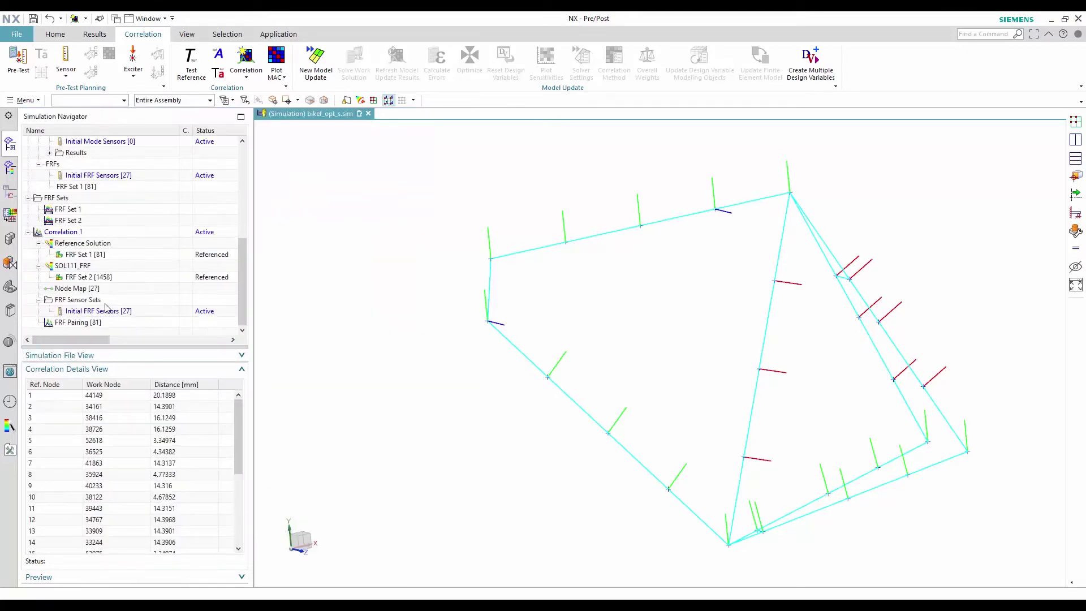
left_click(89, 323)
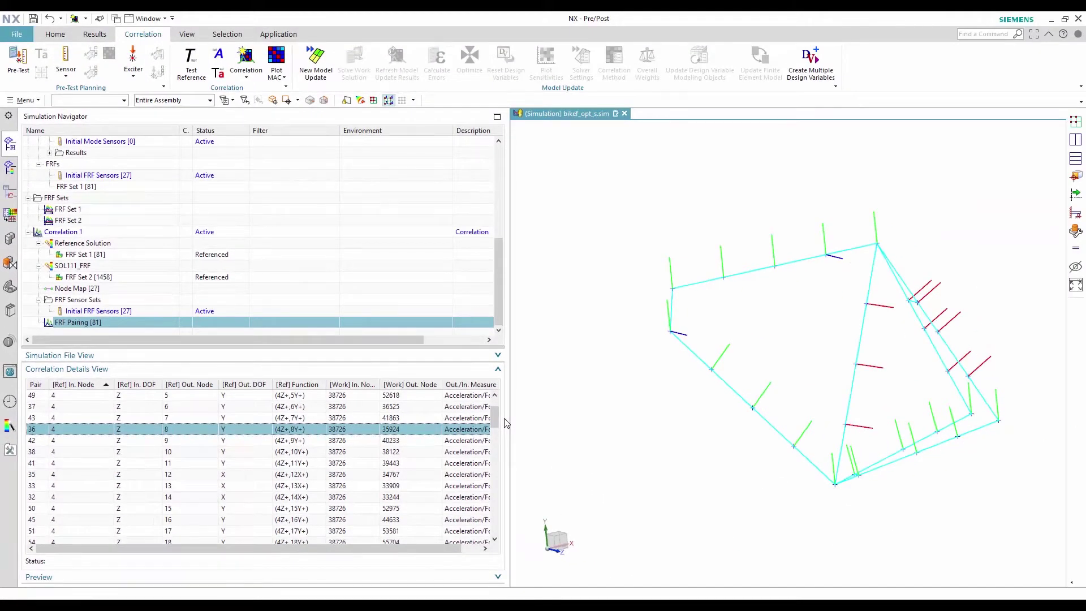
left_click(126, 321)
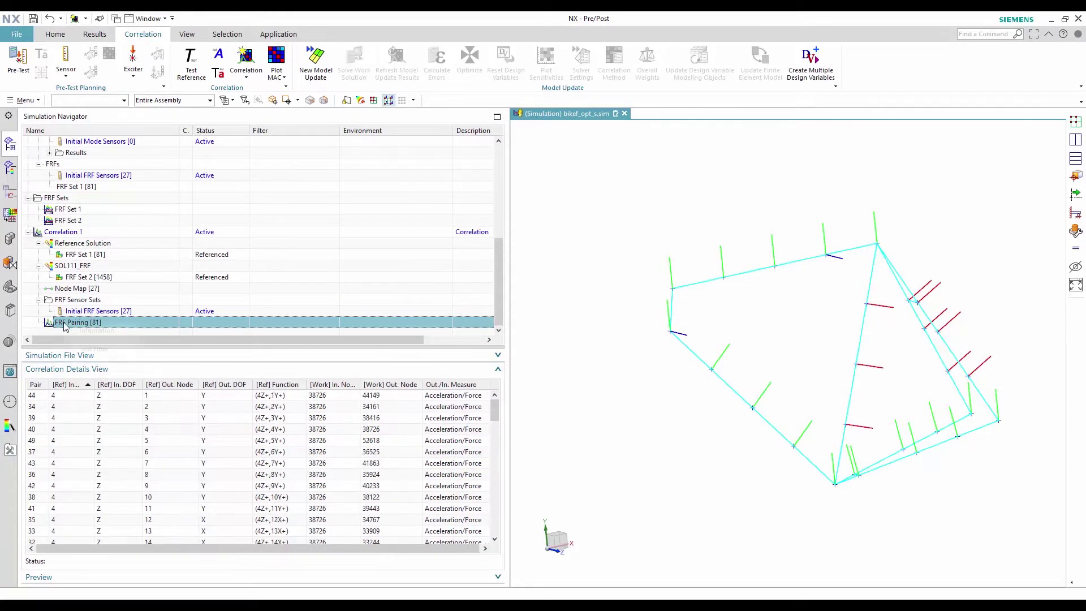
Add an FRF pair filter named Filter 1 that keeps pairs whose reference input node equals 4
right_click(65, 323)
left_click(97, 349)
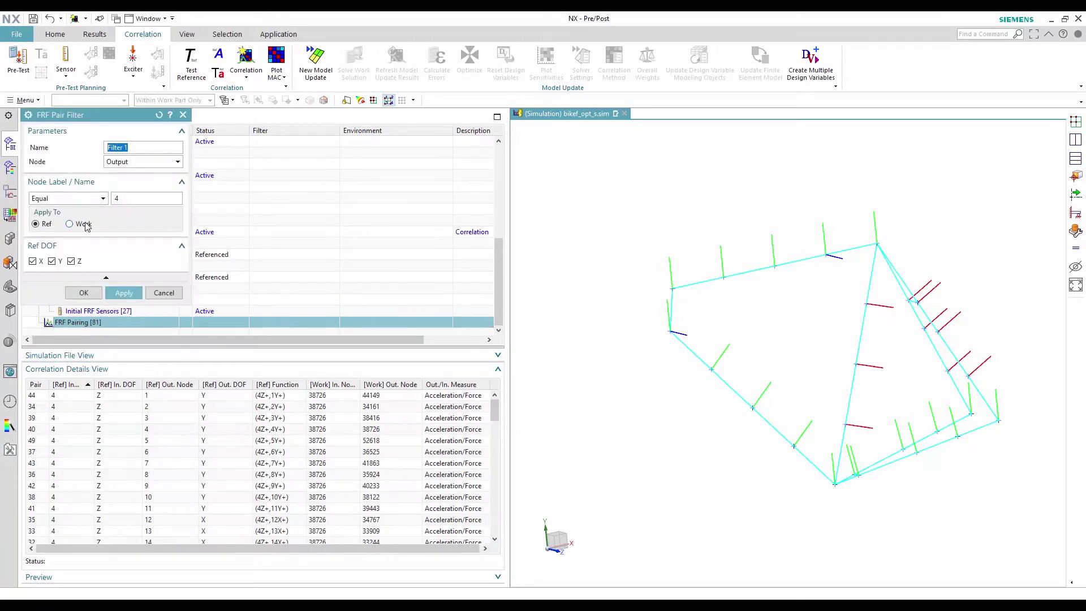
left_click(115, 162)
left_click(116, 183)
left_click(124, 292)
Add Filter 2 on the output node with an empty node label and only the X reference DOF enabled
double_click(127, 198)
key("BackSpace")
left_click(51, 261)
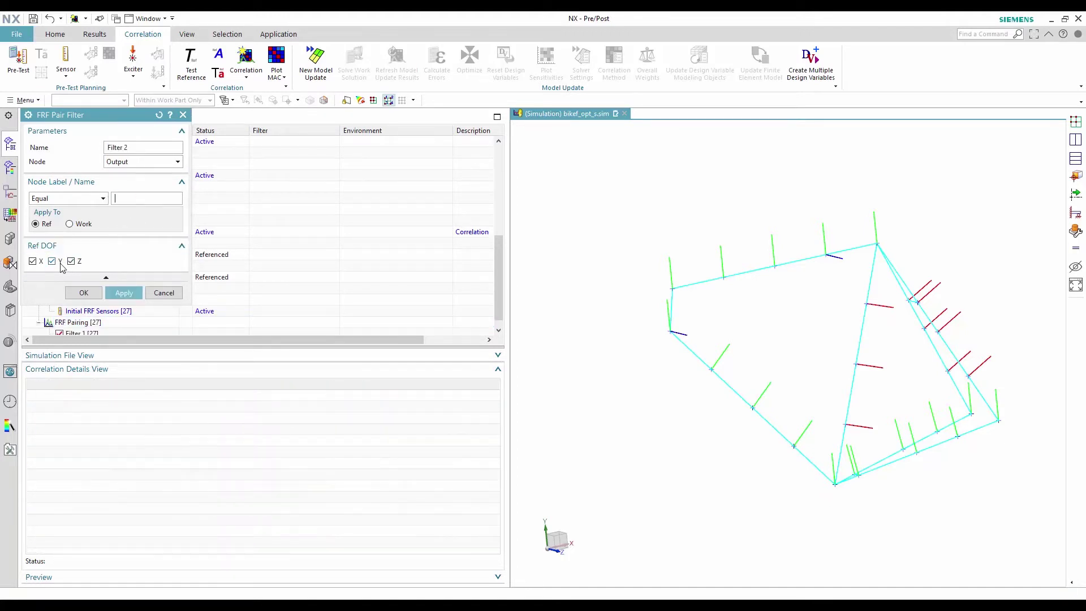
left_click(71, 260)
left_click(110, 292)
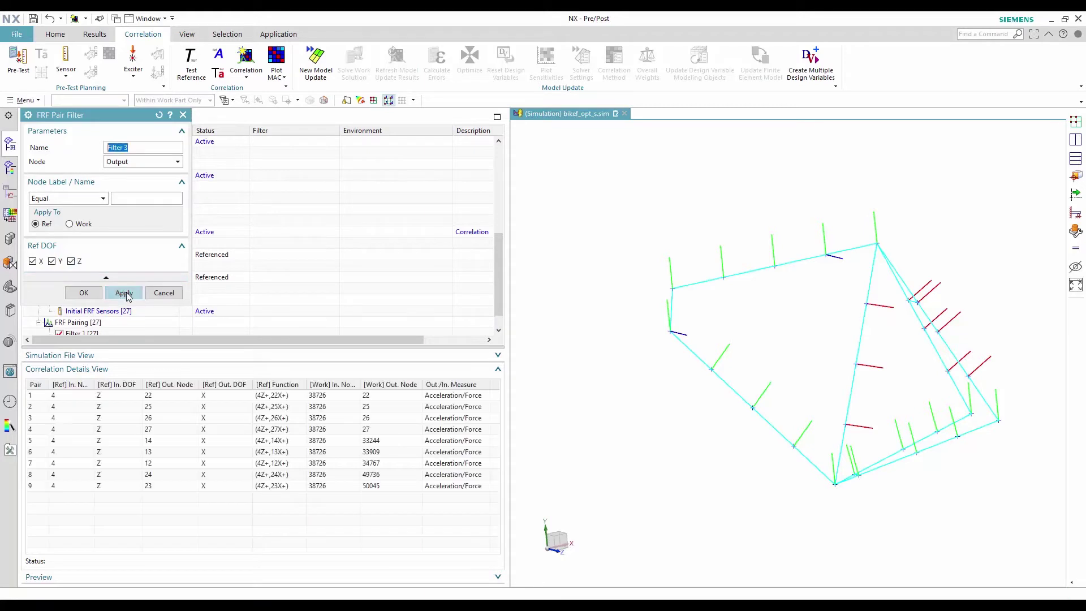
left_click(164, 292)
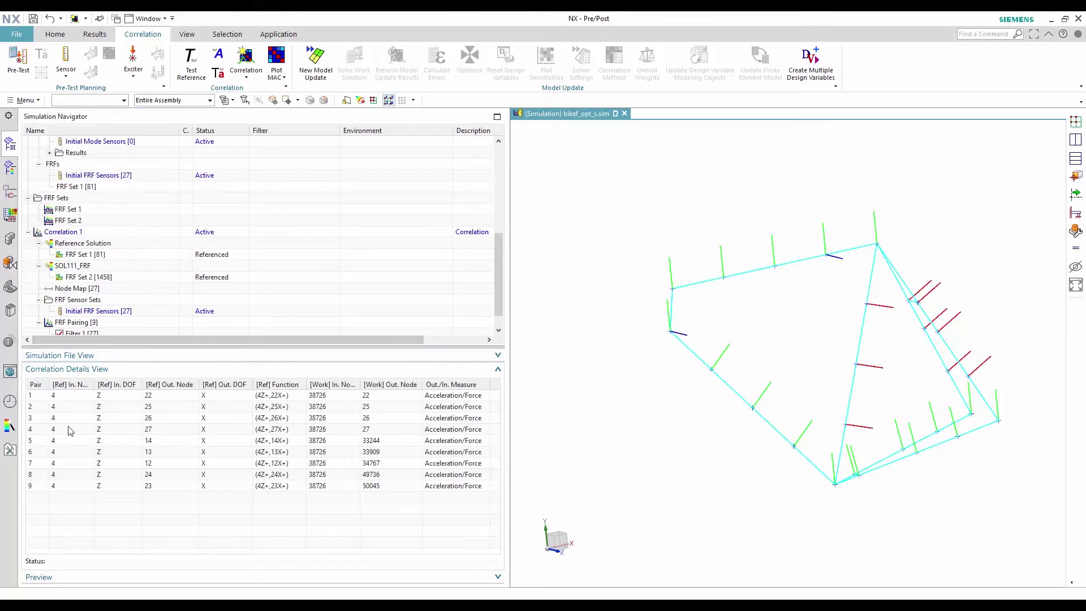
Plot the overlaid reference and work FRFs of pair 1 (4Z+,22X+) with the inferred frequency range
left_click(145, 396)
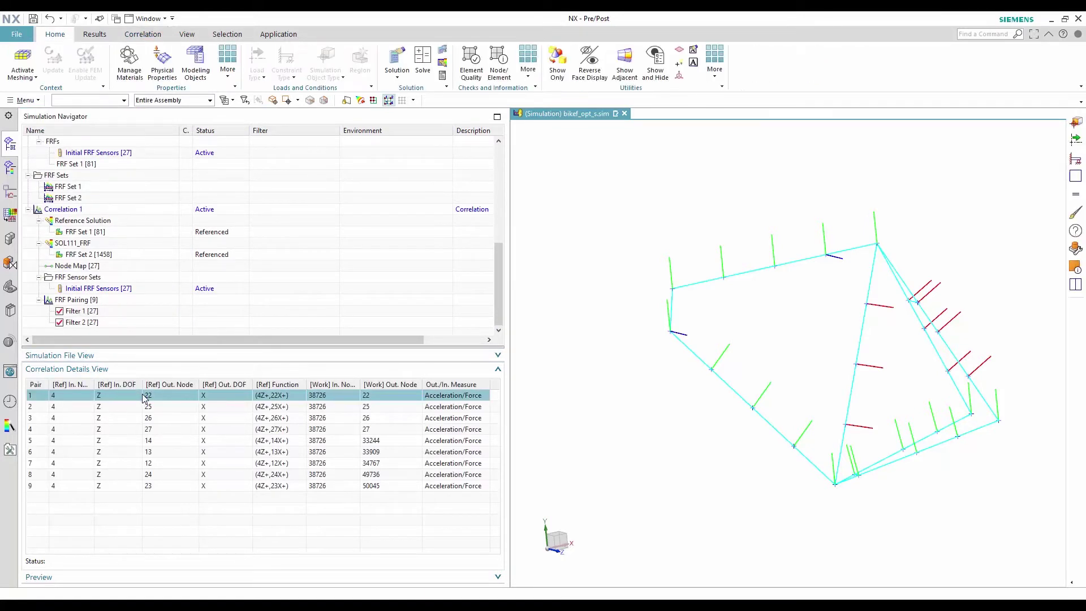
right_click(144, 398)
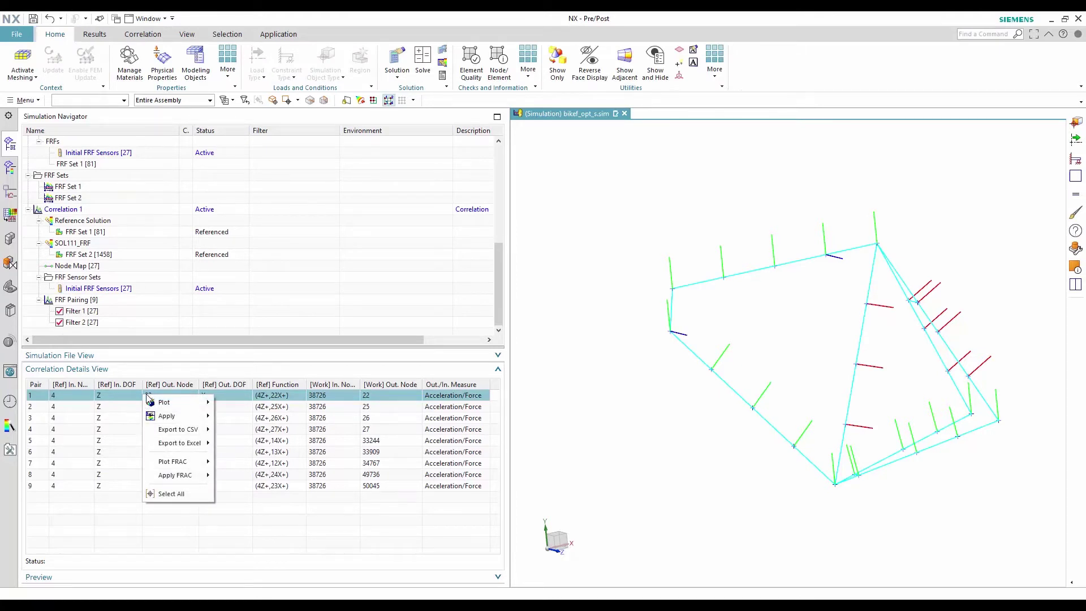
mouse_move(168, 405)
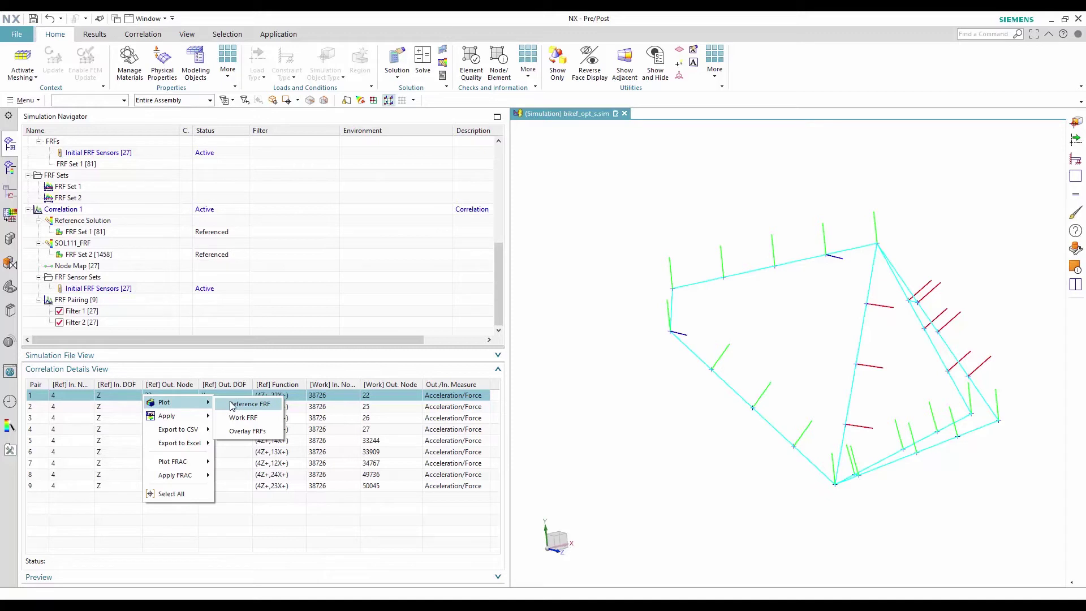
left_click(237, 433)
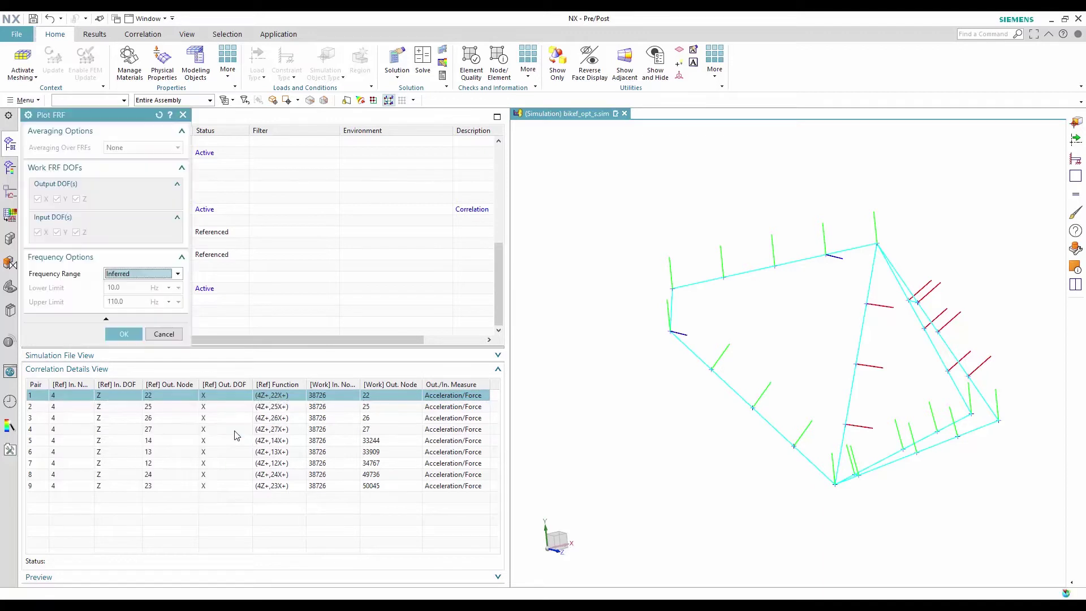
middle_click(568, 372)
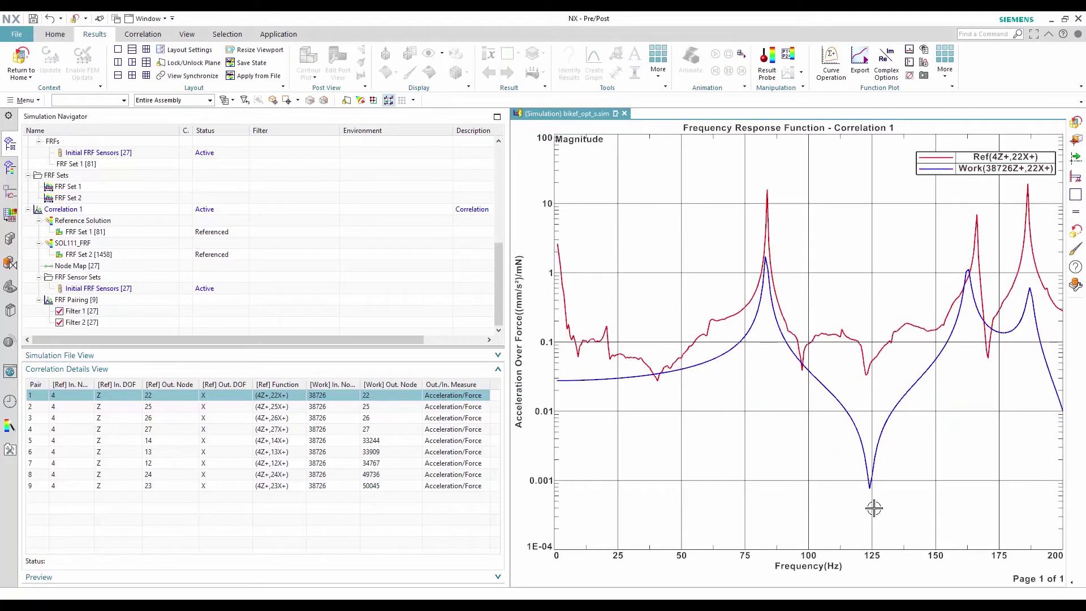
Plot the overlaid reference and work FRFs of all filtered pairs, 1 to 9, without averaging
left_click(78, 487, "shift")
right_click(72, 452)
mouse_move(97, 456)
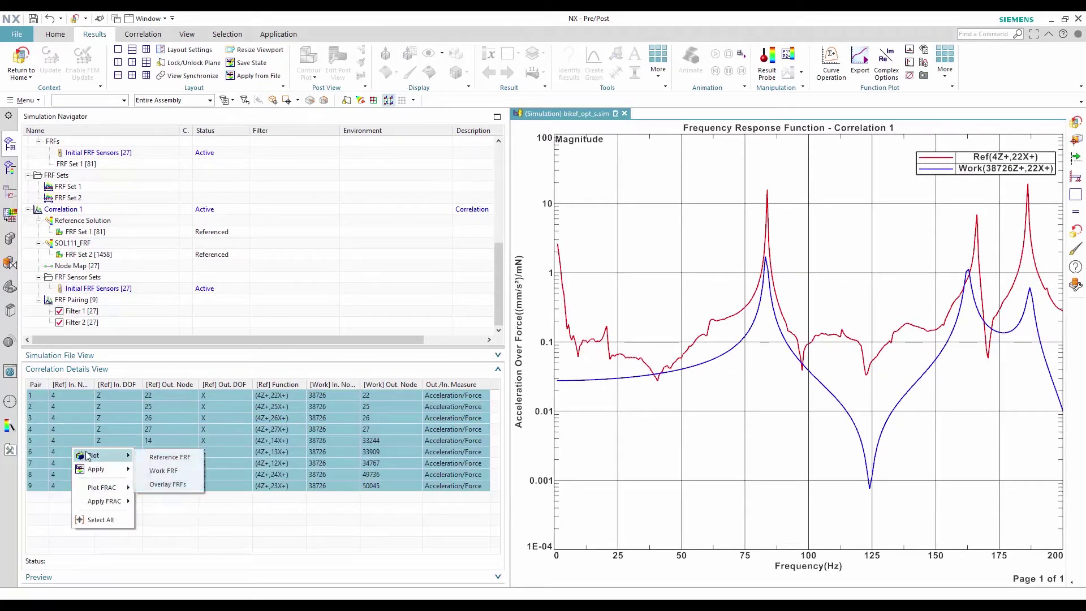
left_click(170, 484)
left_click(139, 334)
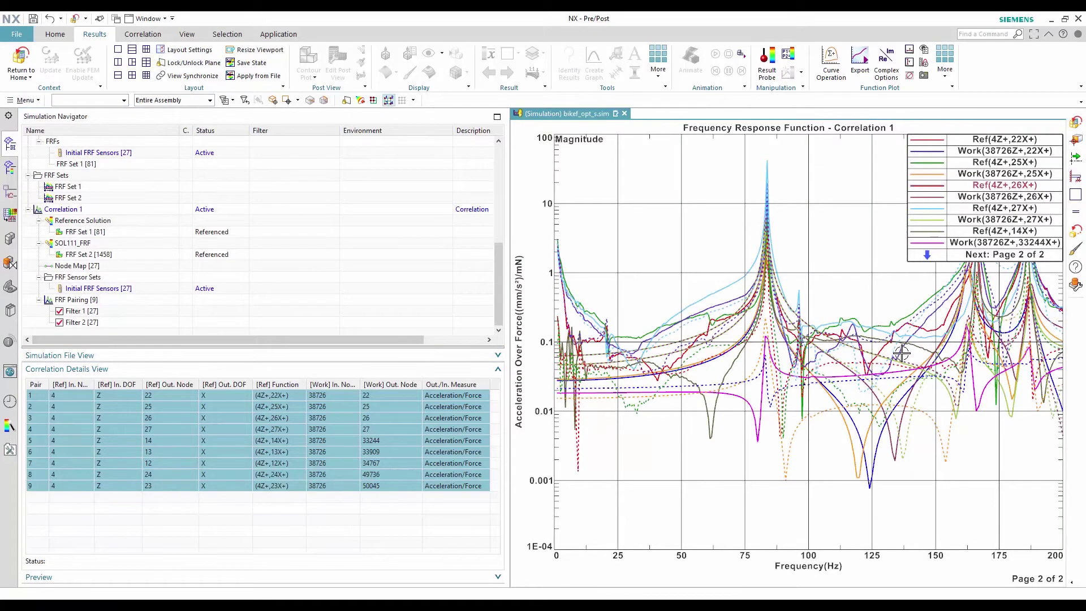
Plot the overlaid FRFs of all filtered pairs again, averaged over the FRFs with RMS Average
right_click(352, 404)
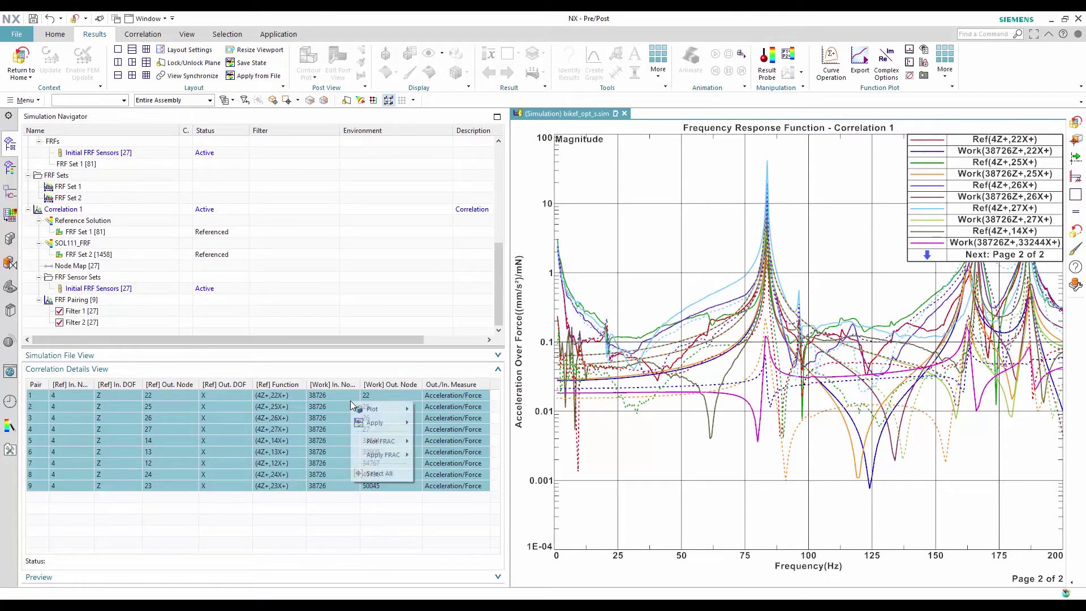
mouse_move(373, 409)
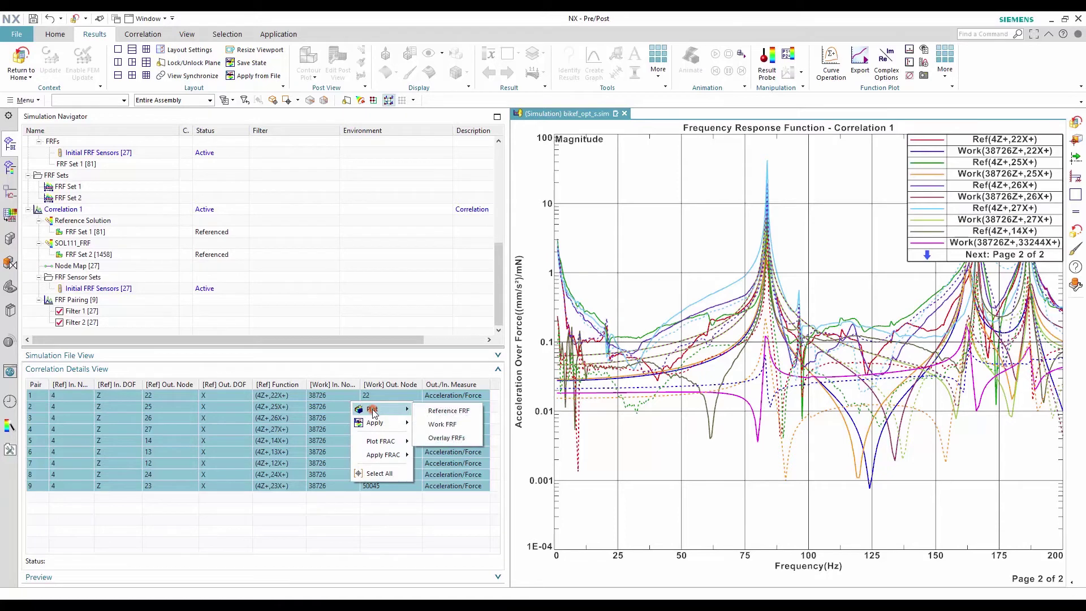
left_click(446, 438)
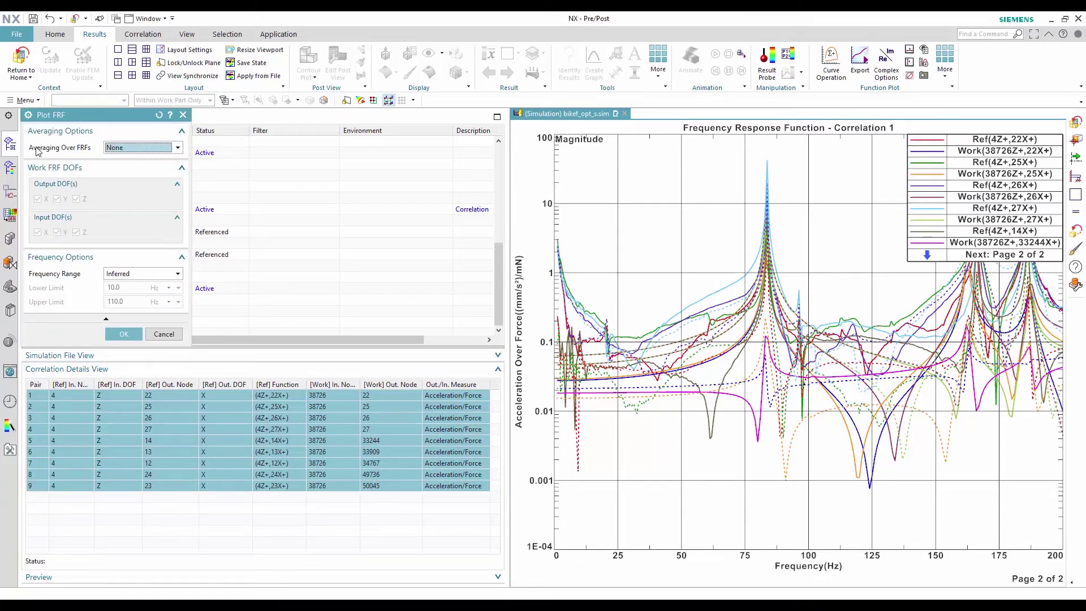
left_click(121, 149)
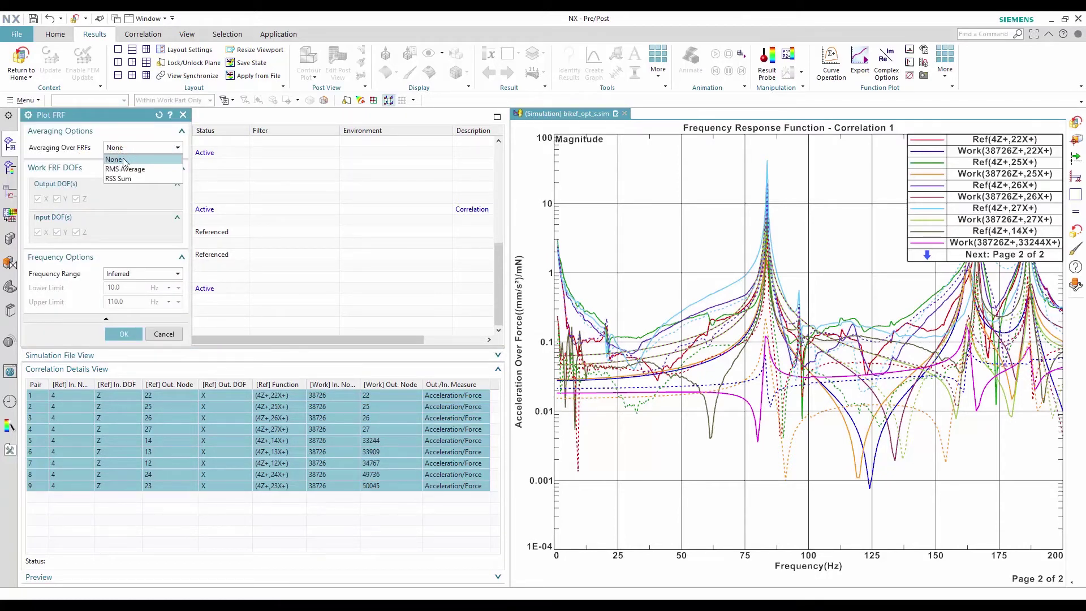
left_click(125, 170)
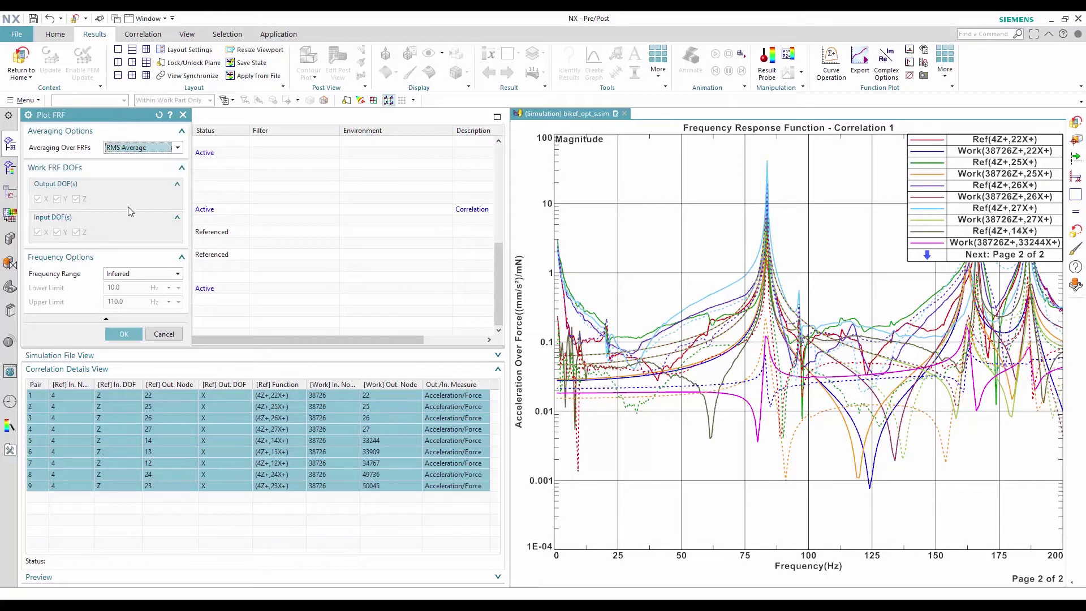
left_click(134, 334)
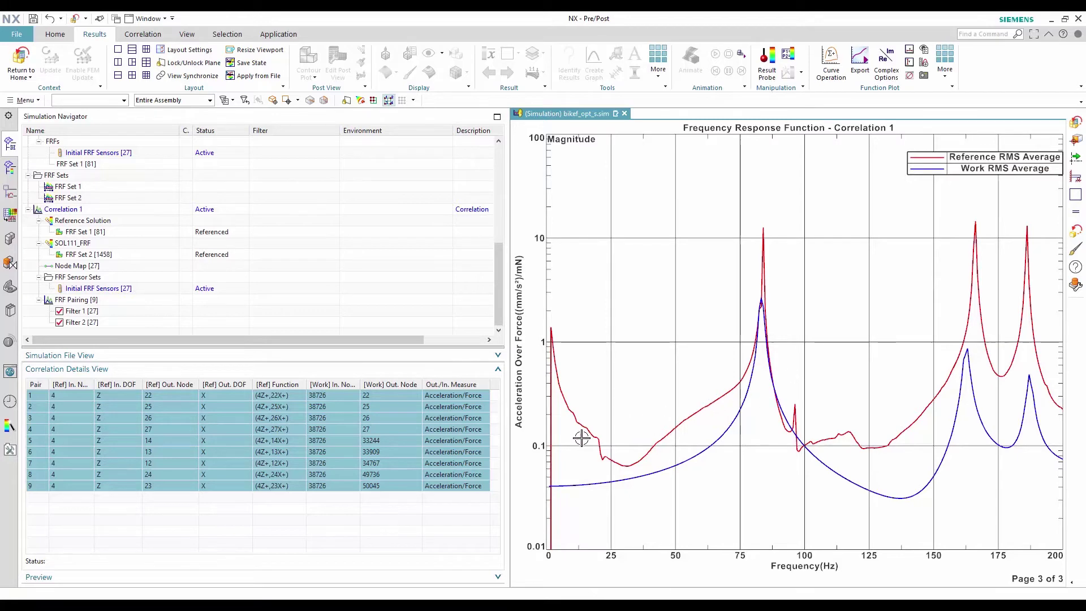
Disable Filter 2 and plot the FRAC of pair 1 for stretch factors 0.75 to 1.25 with a 0.01 increment
left_click(59, 323)
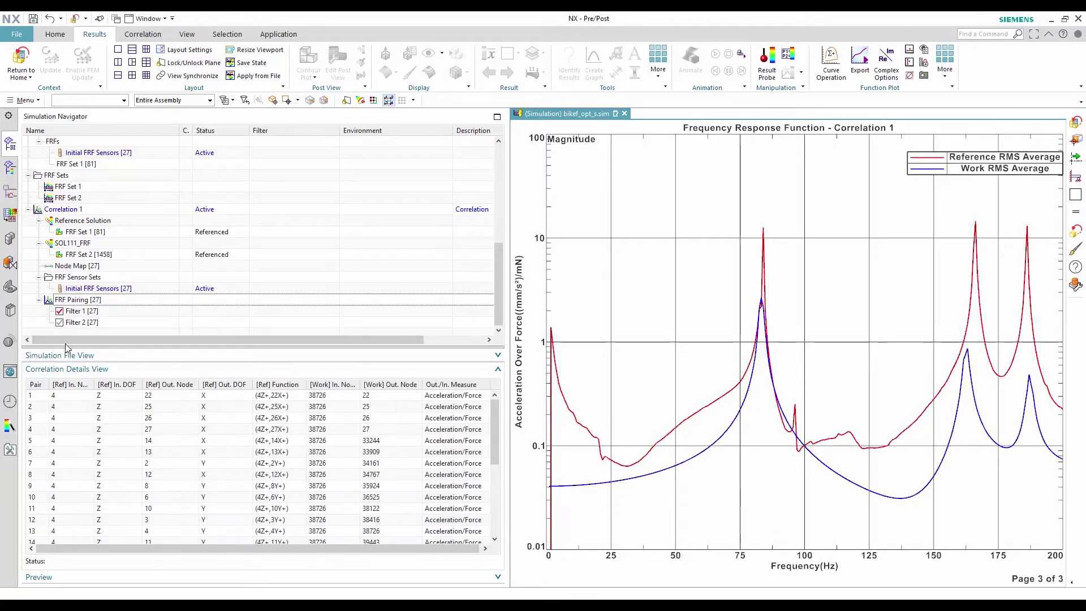
left_click(74, 399)
right_click(74, 400)
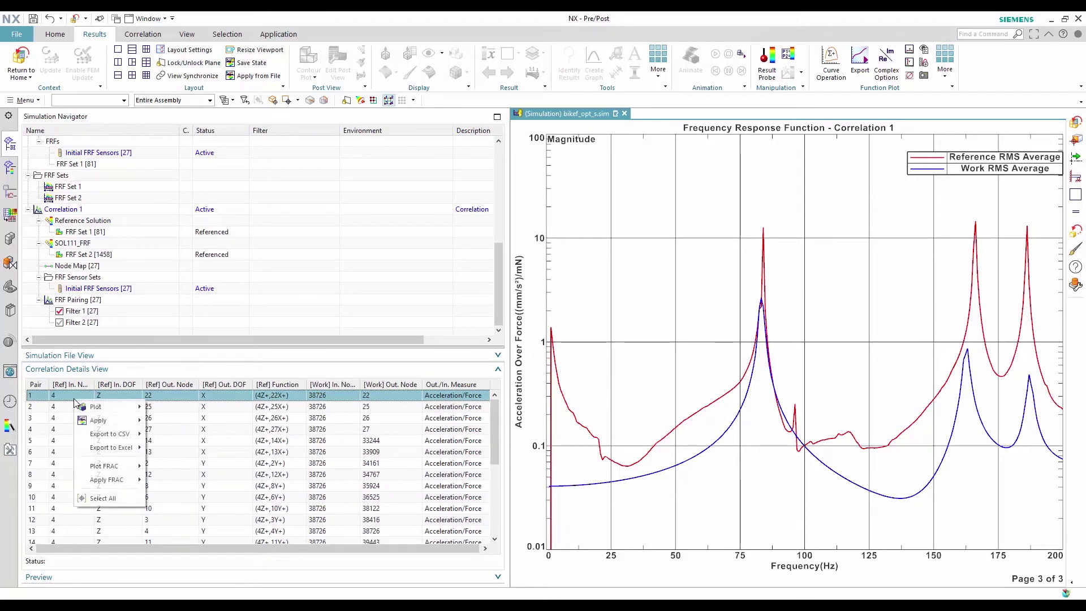
mouse_move(113, 467)
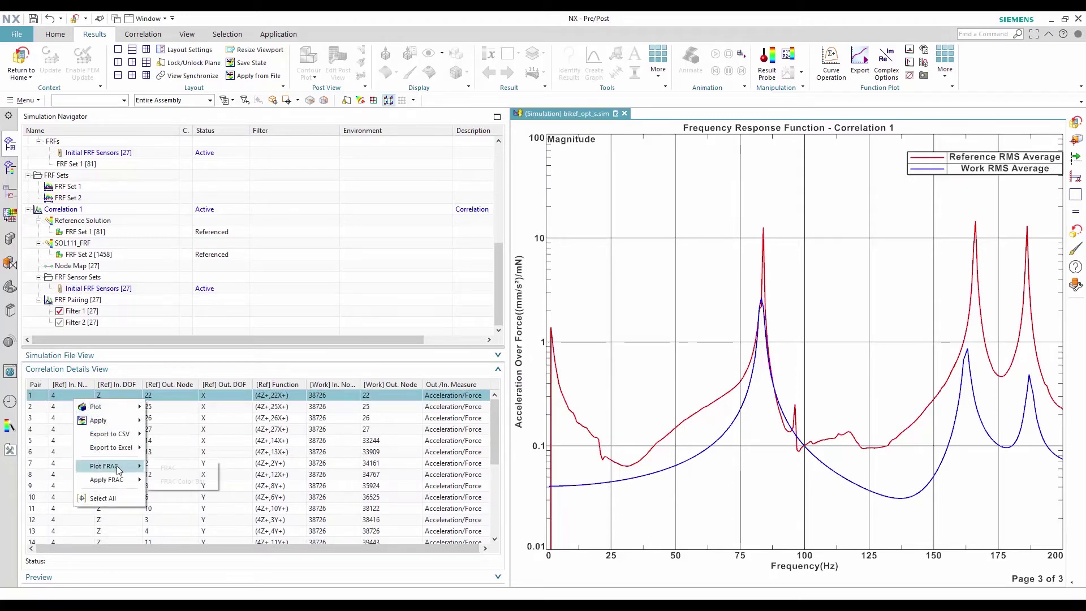
left_click(163, 473)
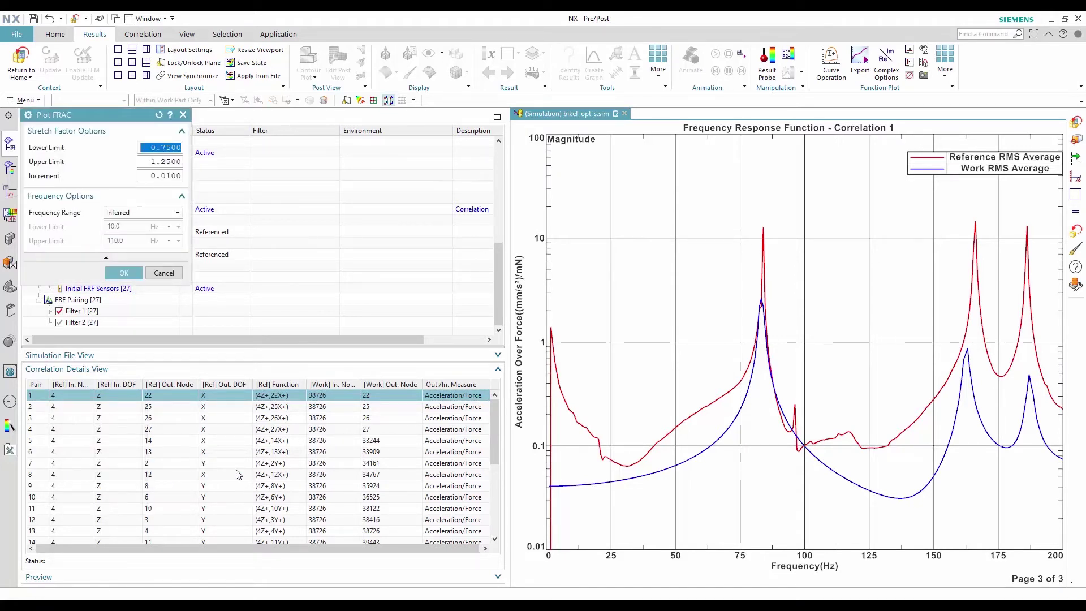
left_click(139, 275)
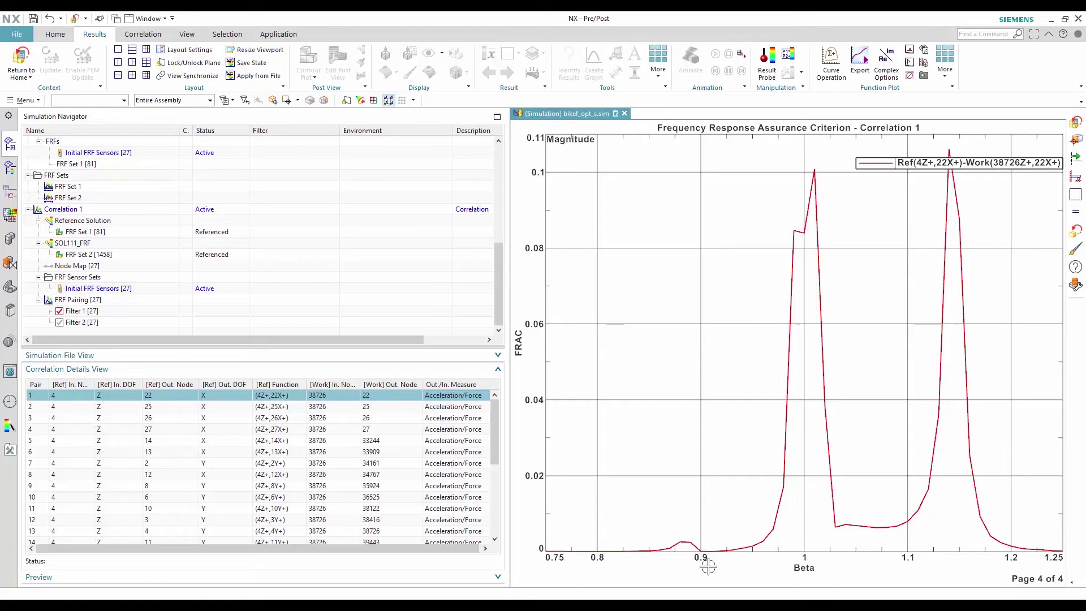
Probe the FRAC curve at the Beta 1.01 peak and split the display into three stacked views
right_click(602, 223)
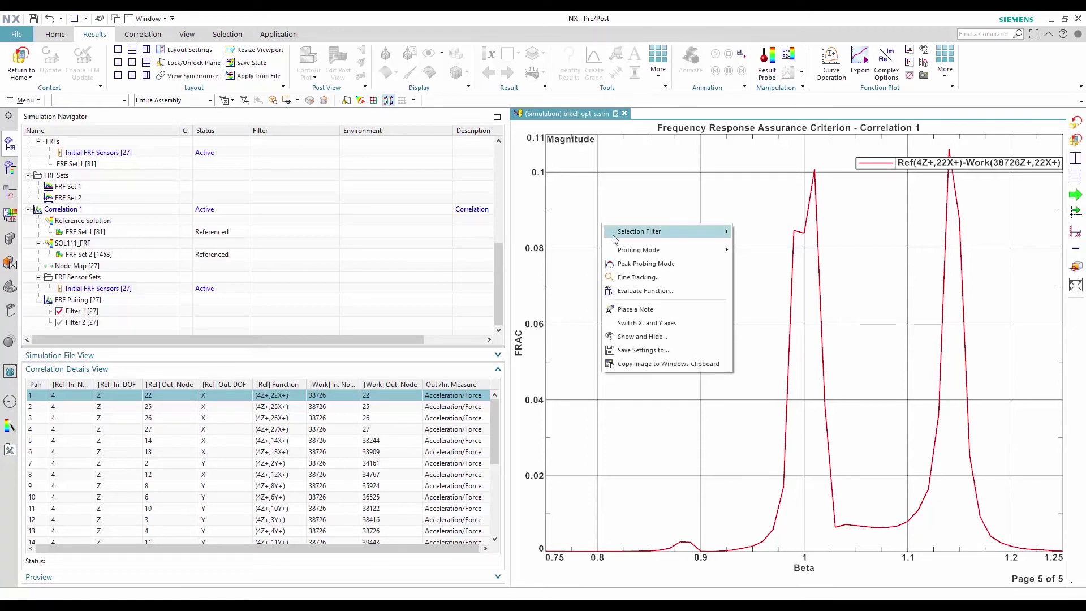
left_click(632, 265)
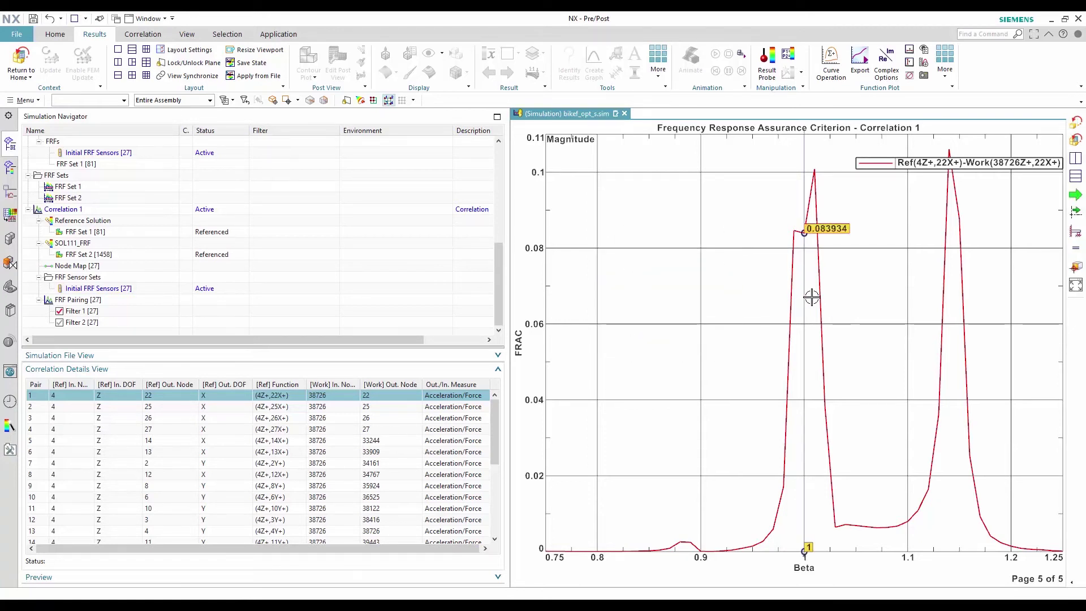
left_click_drag(806, 298, 824, 308)
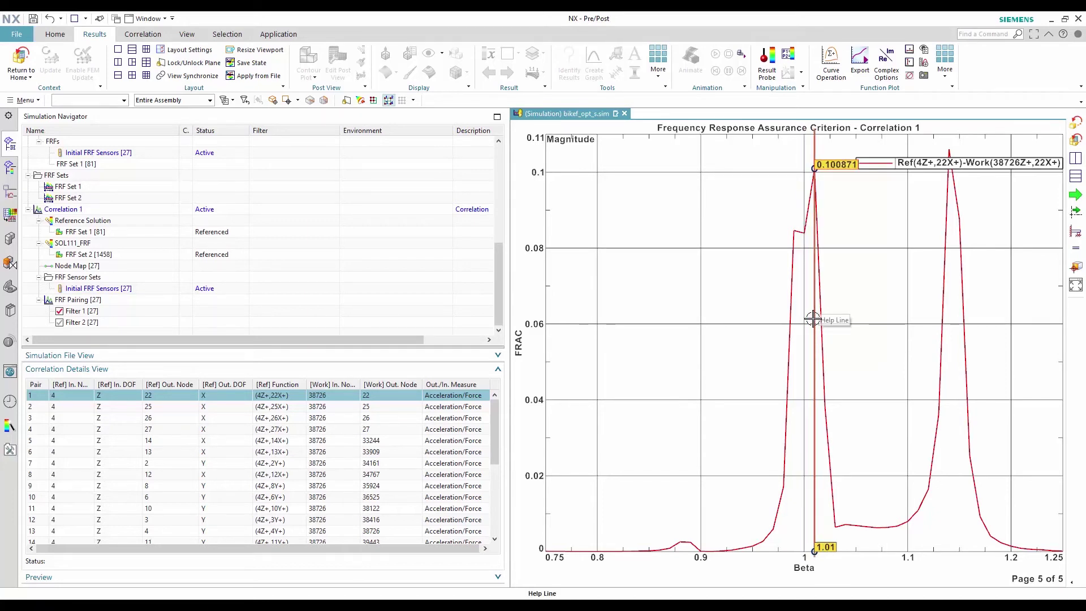
right_click(815, 495)
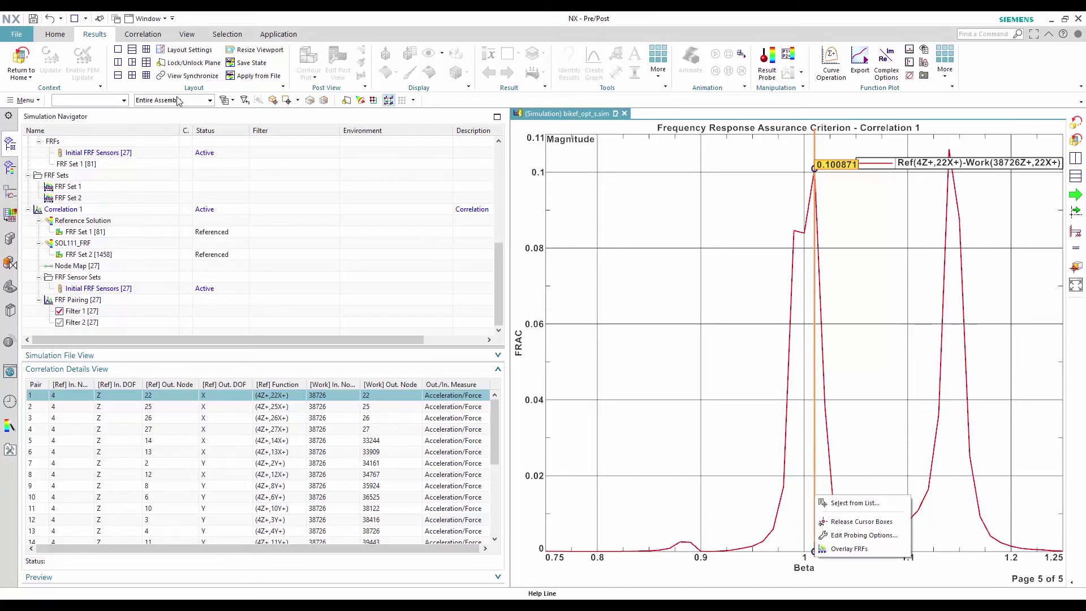
left_click(132, 49)
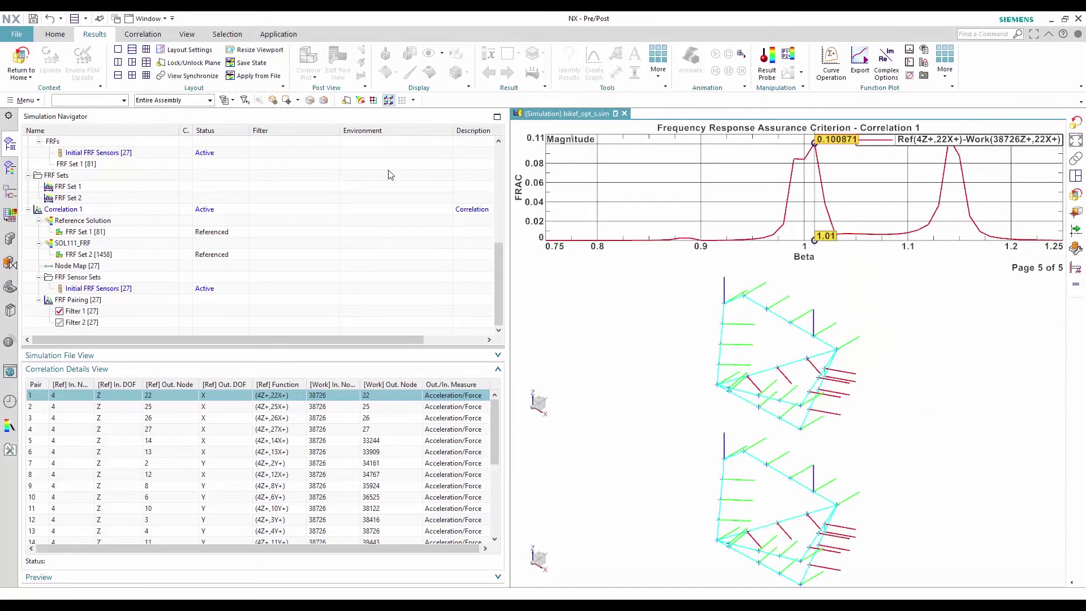
Overlay the FRFs of pair 1 at the probed Beta 1.01 in the middle view
right_click(816, 205)
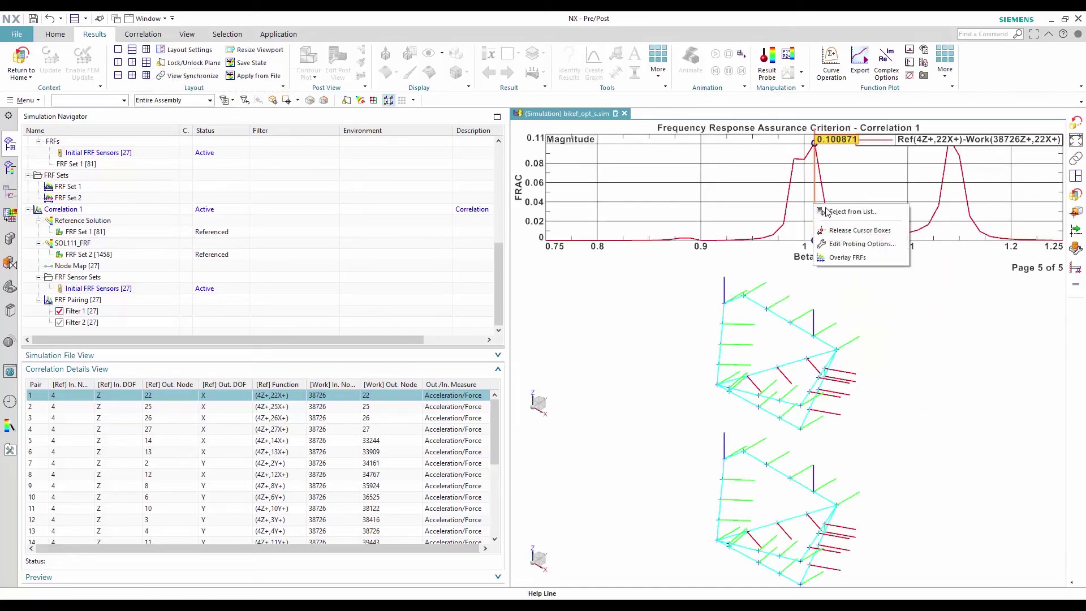
left_click(846, 258)
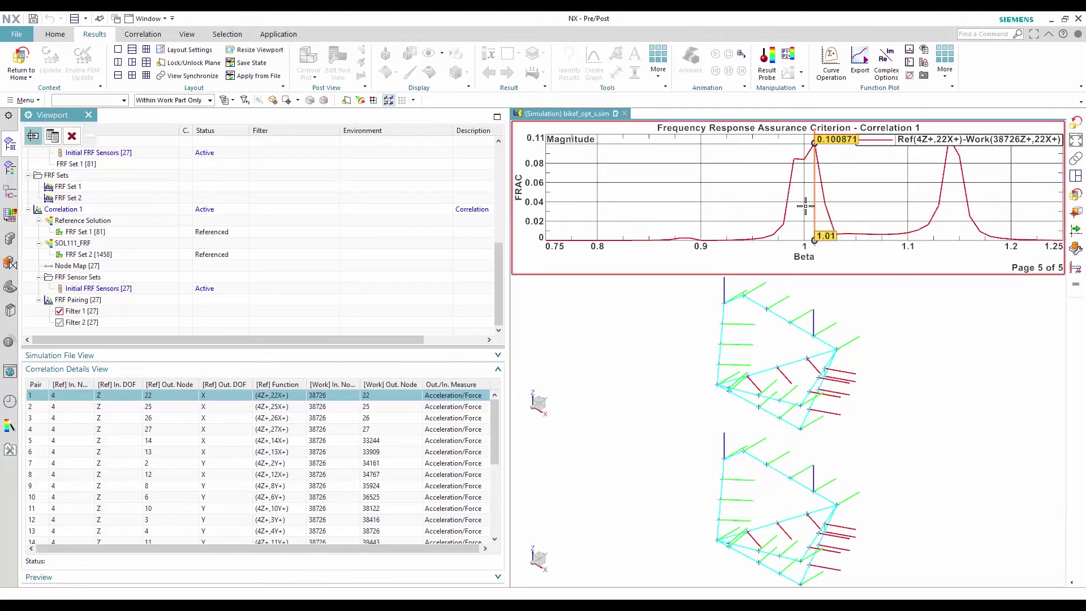
left_click(704, 331)
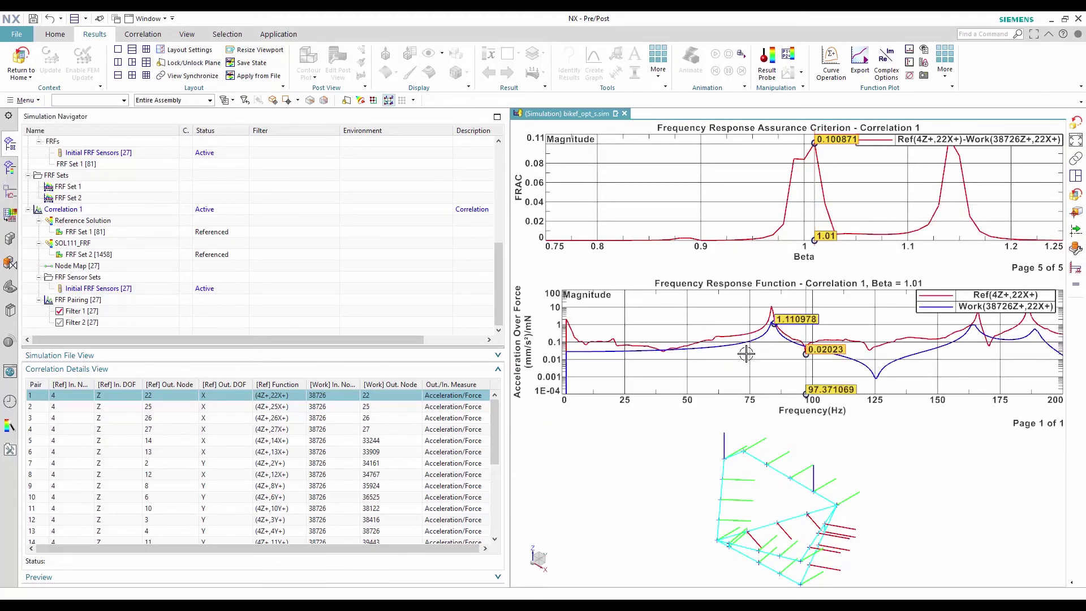
Probe the FRAC curve at the Beta 1.14 peak and overlay its FRFs in the remaining view
left_click(951, 198)
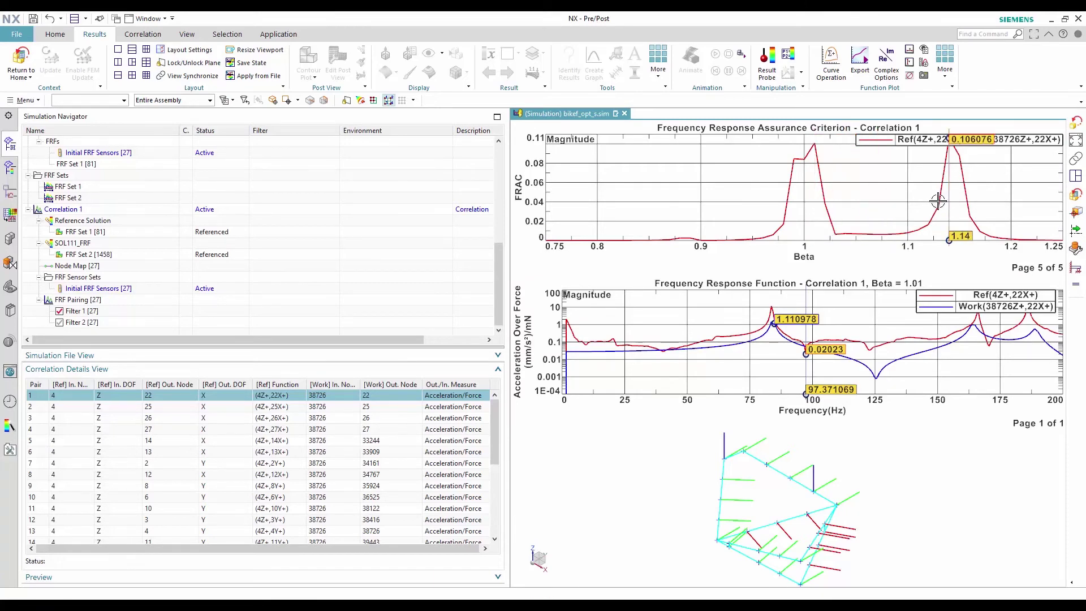
right_click(948, 199)
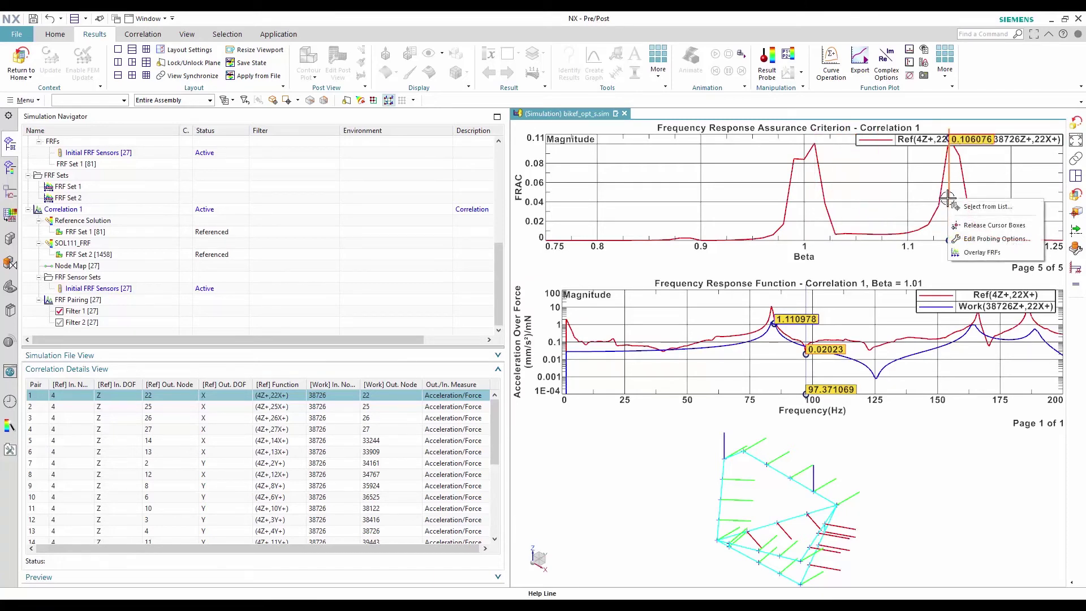
left_click(983, 252)
Compare the reference and work FRF peaks near 84 Hz and 186 Hz in the Beta 1.01 and 1.14 overlays
left_click_drag(809, 540, 786, 518)
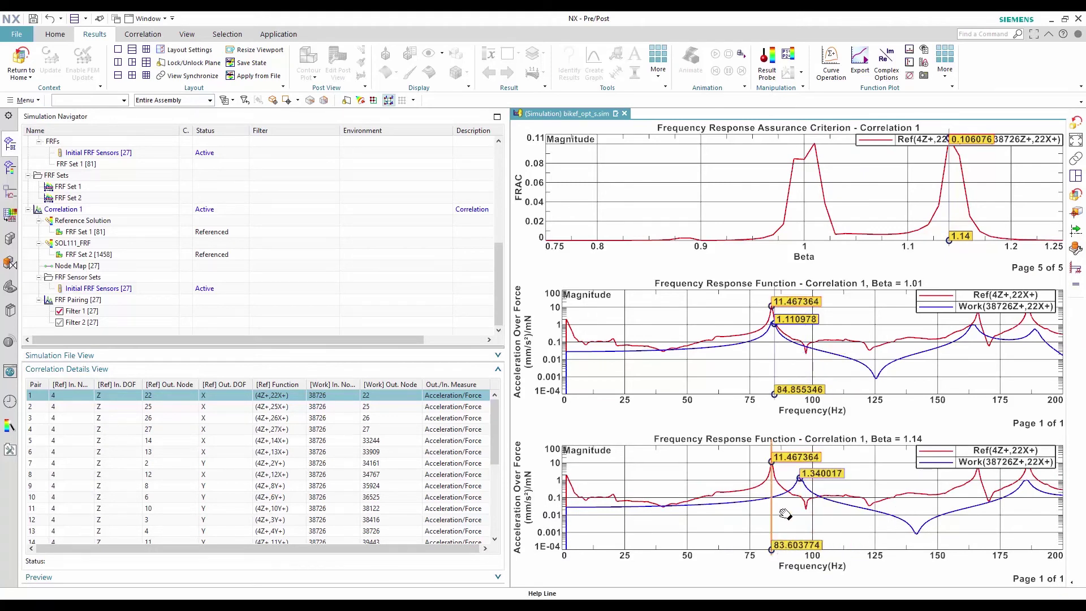
left_click_drag(776, 352, 778, 361)
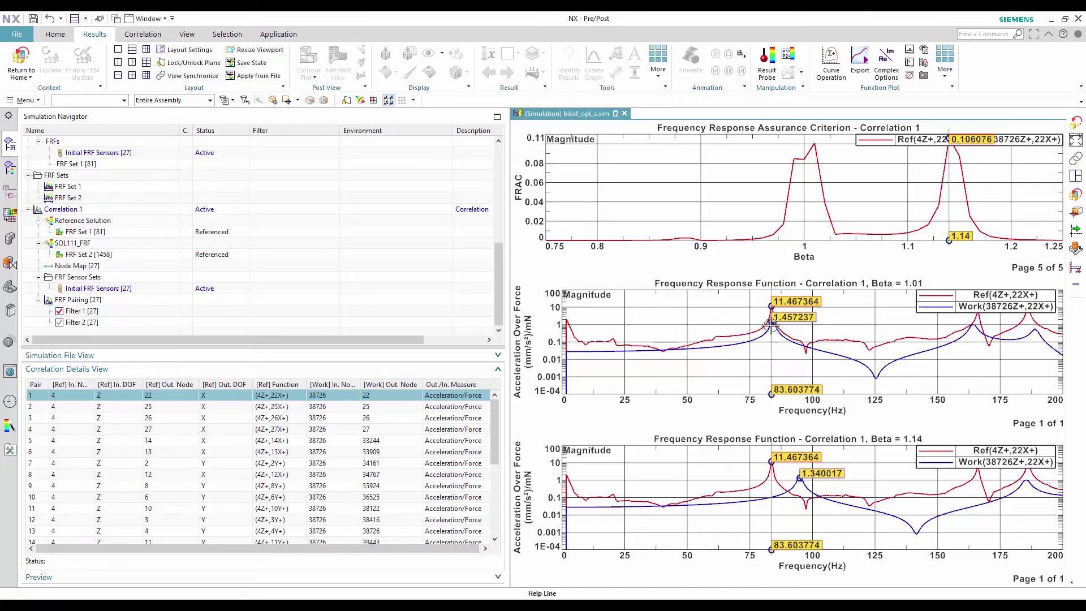
scroll(770, 316, "up", 3)
scroll(789, 320, "up", 1)
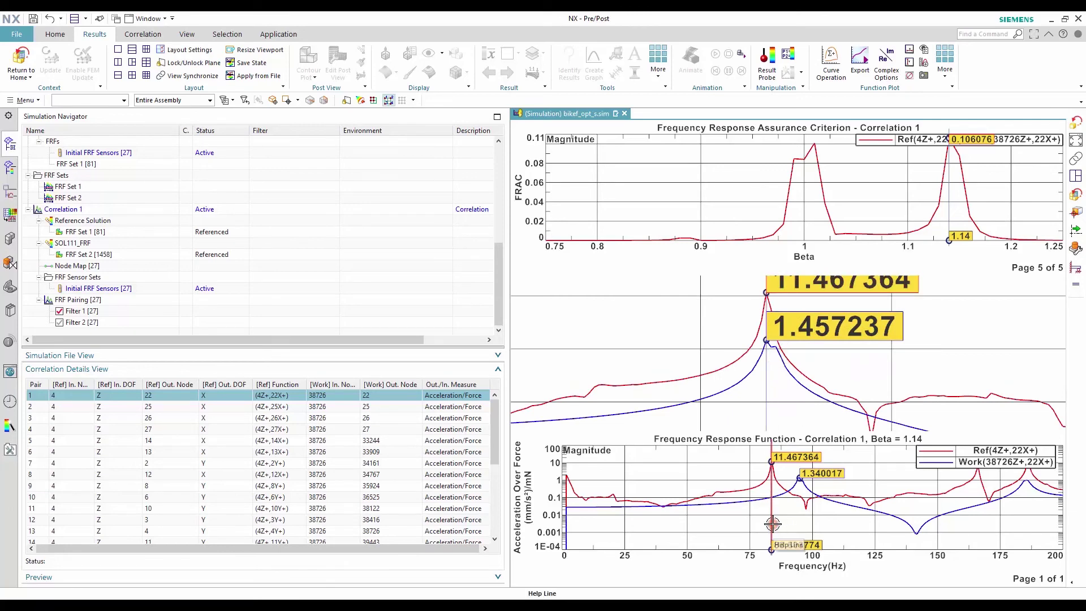
left_click_drag(771, 521, 1000, 527)
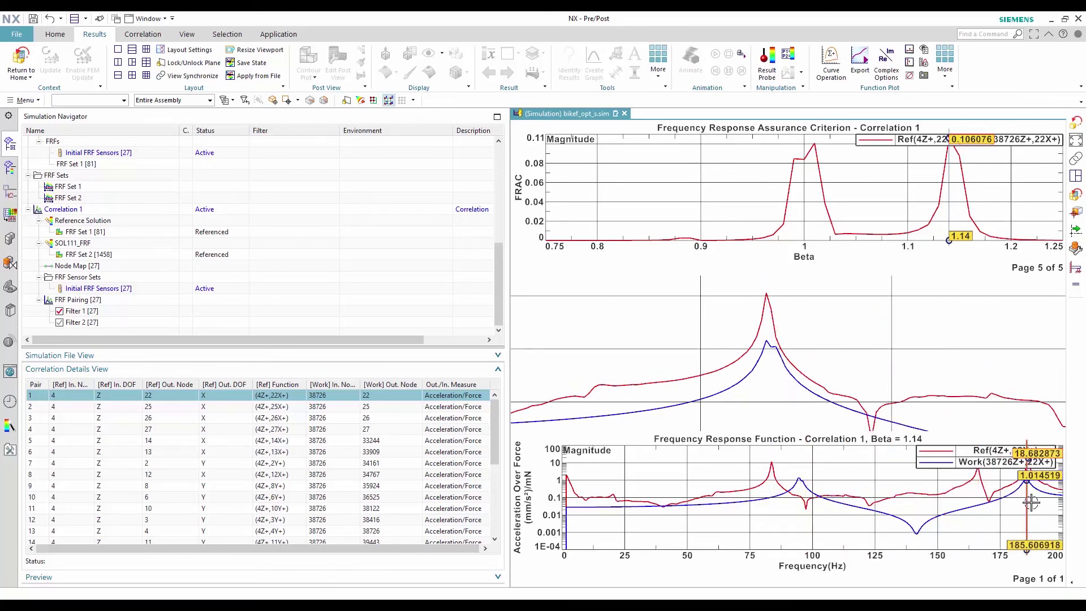
scroll(1041, 493, "up", 2)
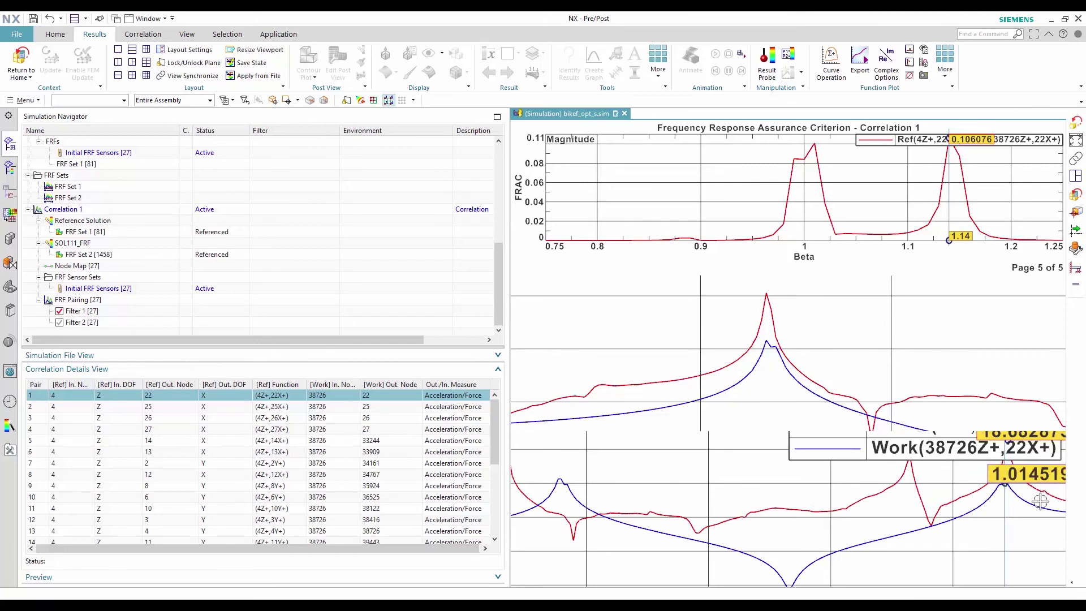
key("ctrl+f")
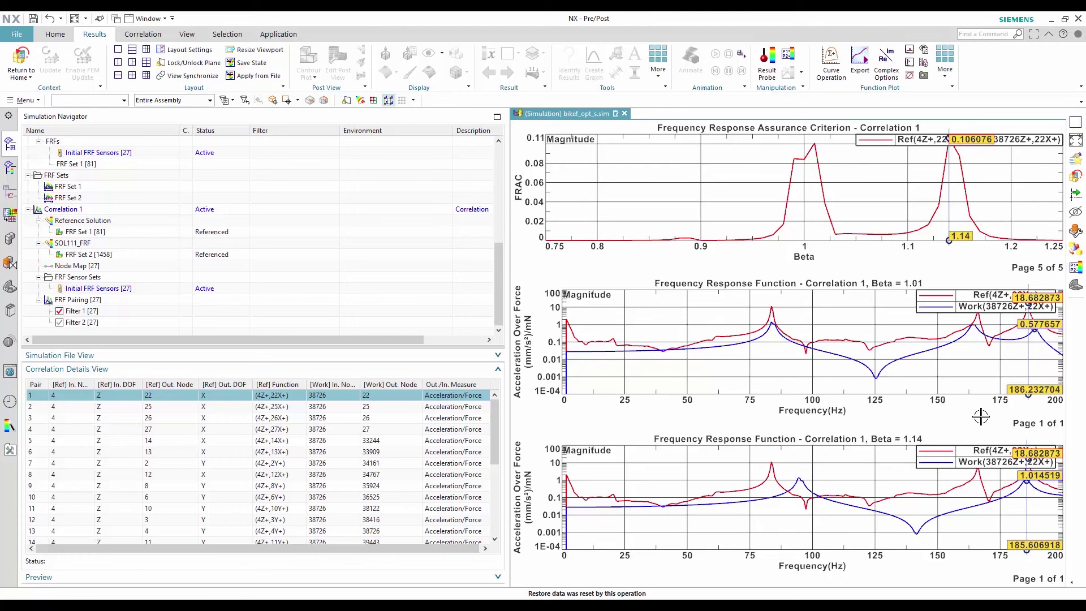
Return to a single view, select all 27 FRF pairs and start a FRAC Color Bar plot for them
left_click(118, 51)
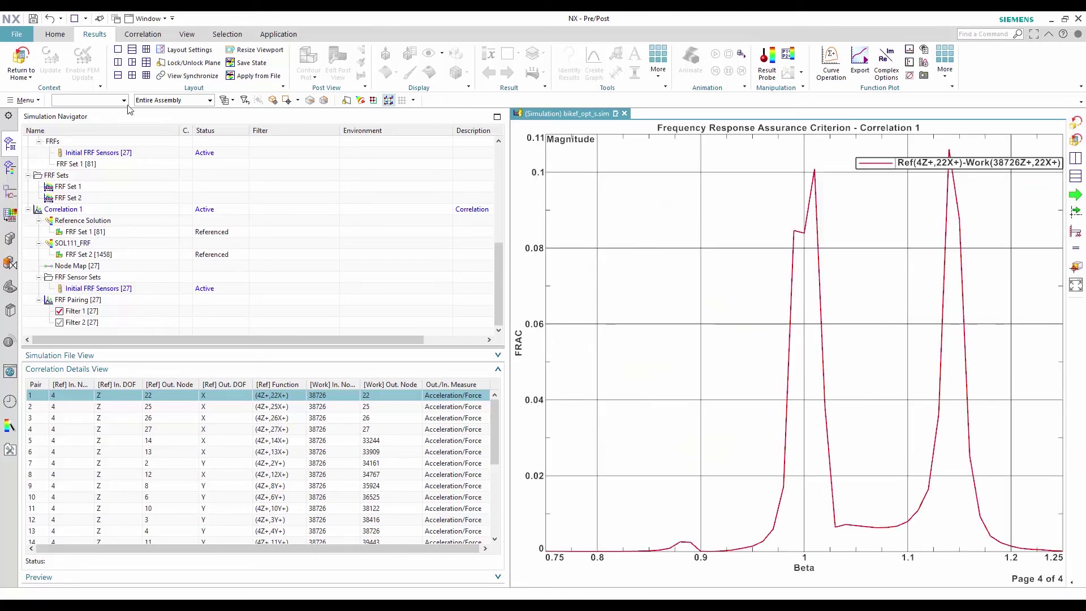
right_click(119, 394)
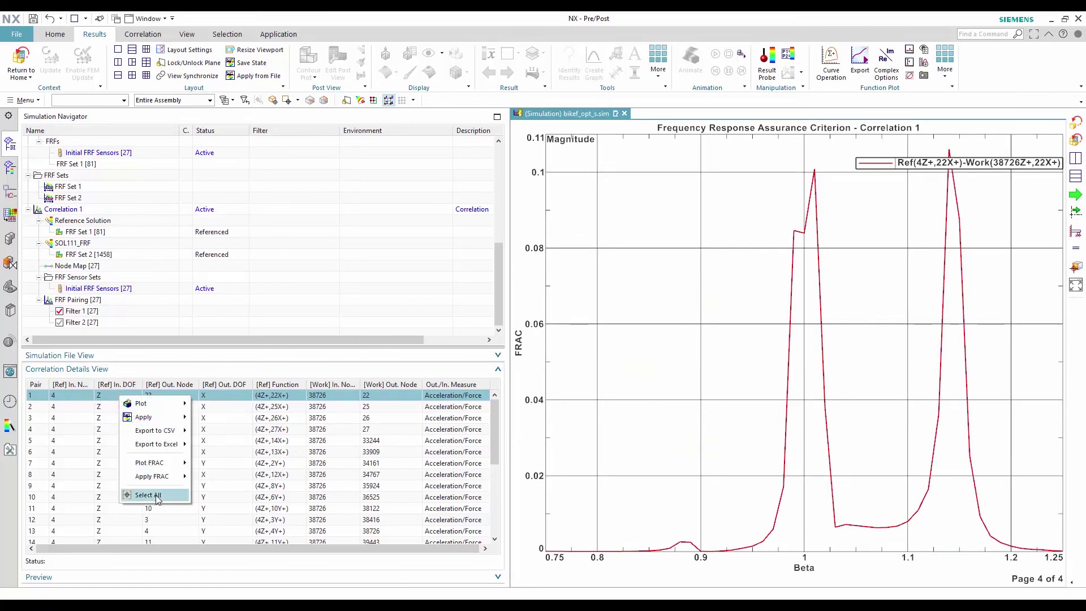
left_click(155, 495)
right_click(131, 398)
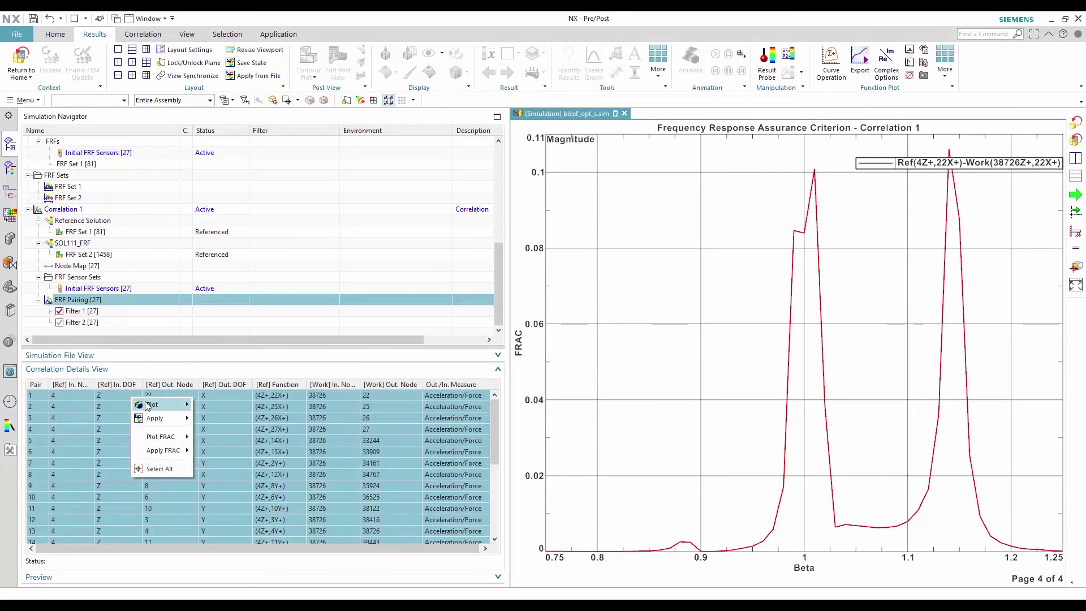
mouse_move(161, 437)
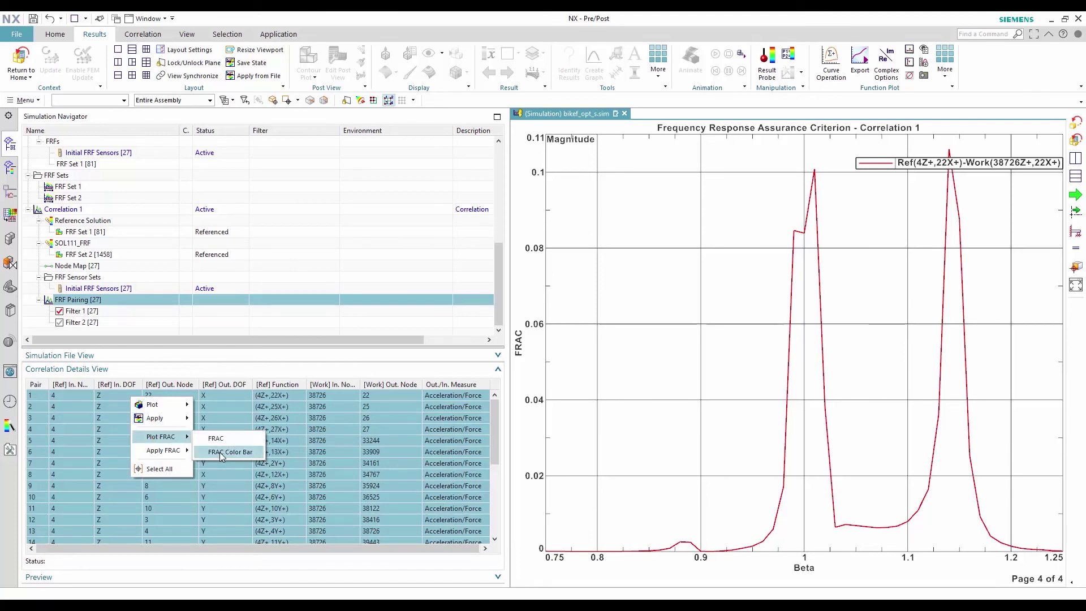
left_click(229, 452)
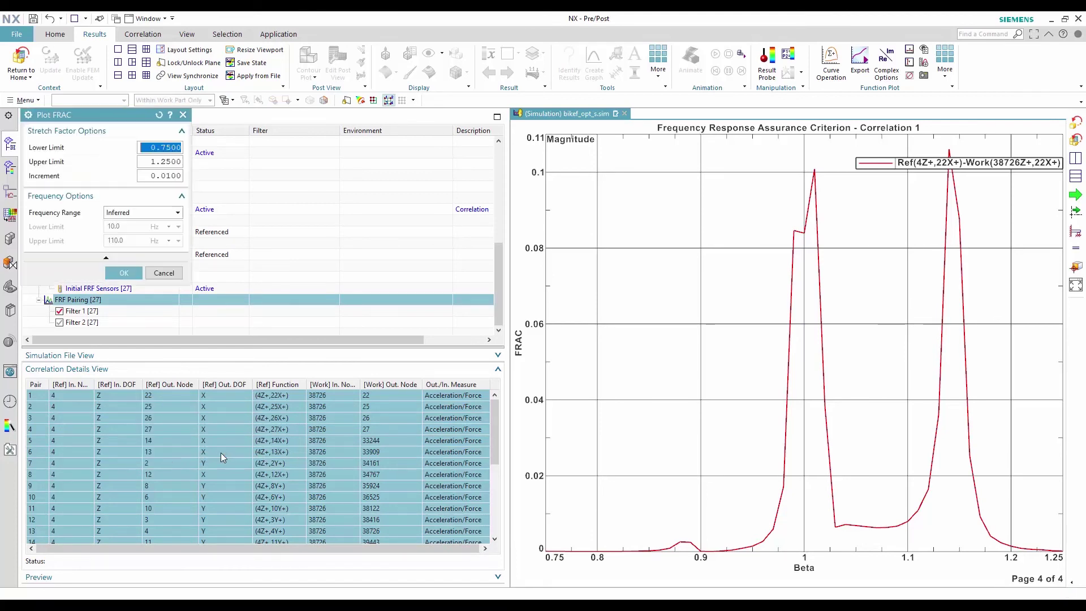